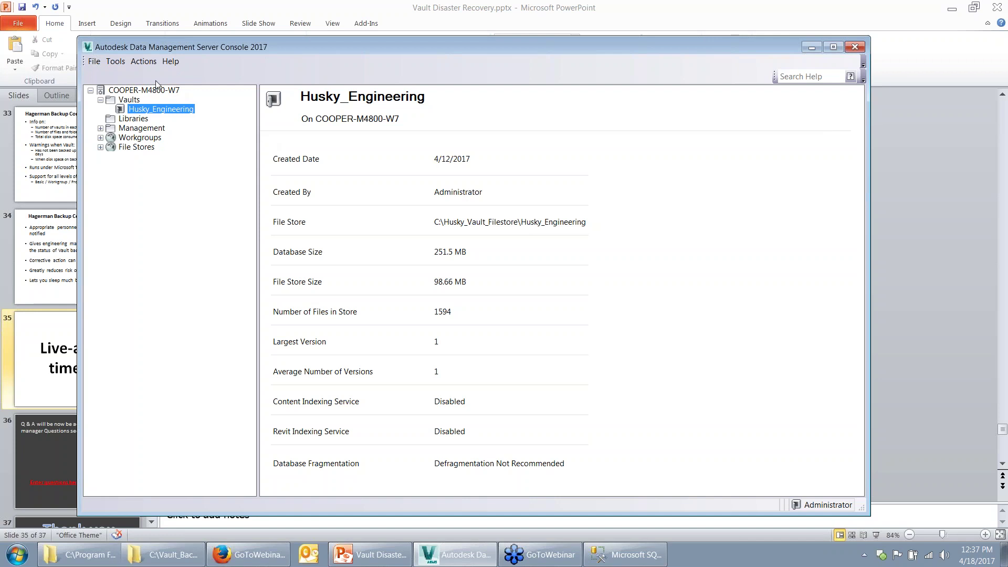
Start the Backup and Restore wizard and proceed with the Backup operation
left_click(112, 63)
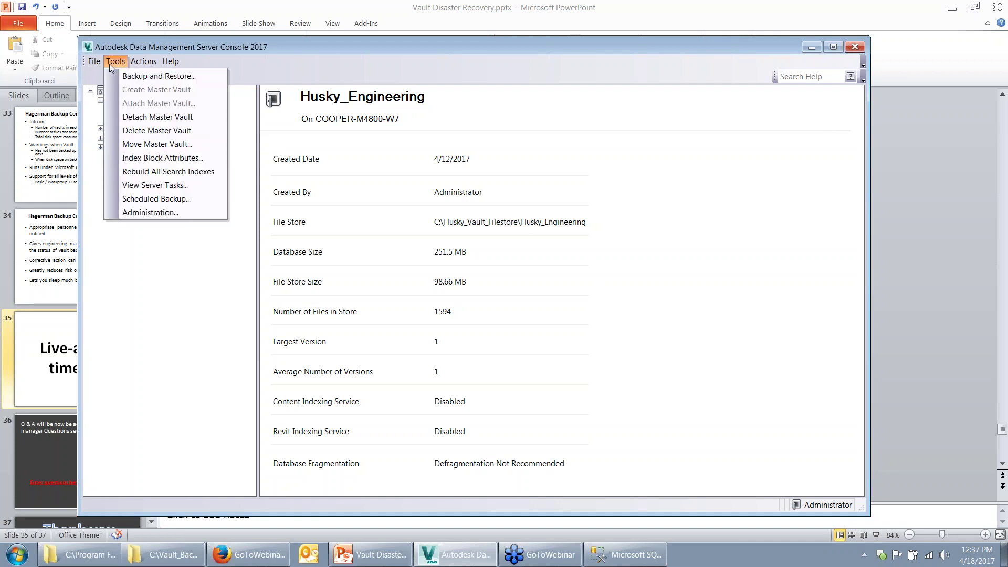
left_click(168, 77)
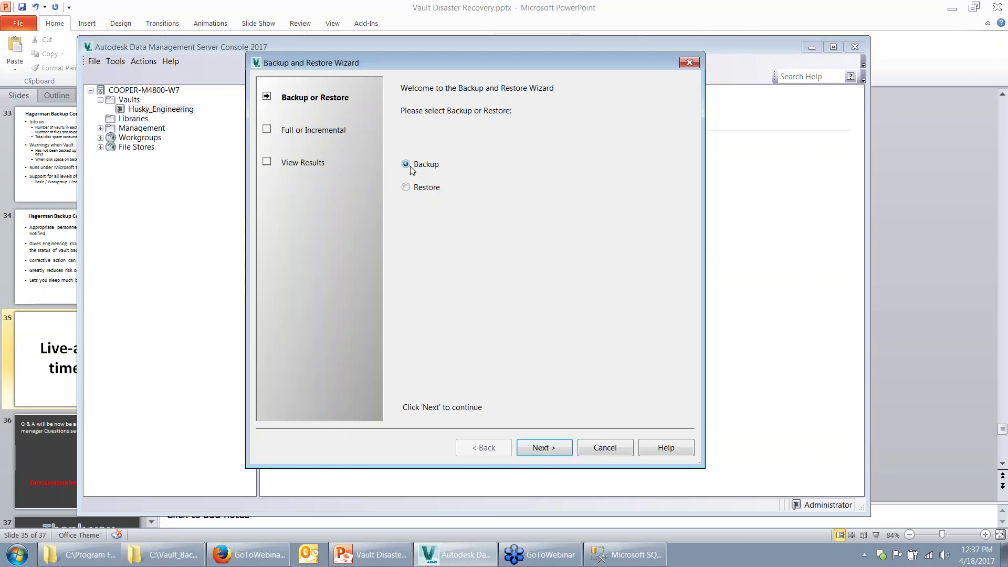
left_click(553, 449)
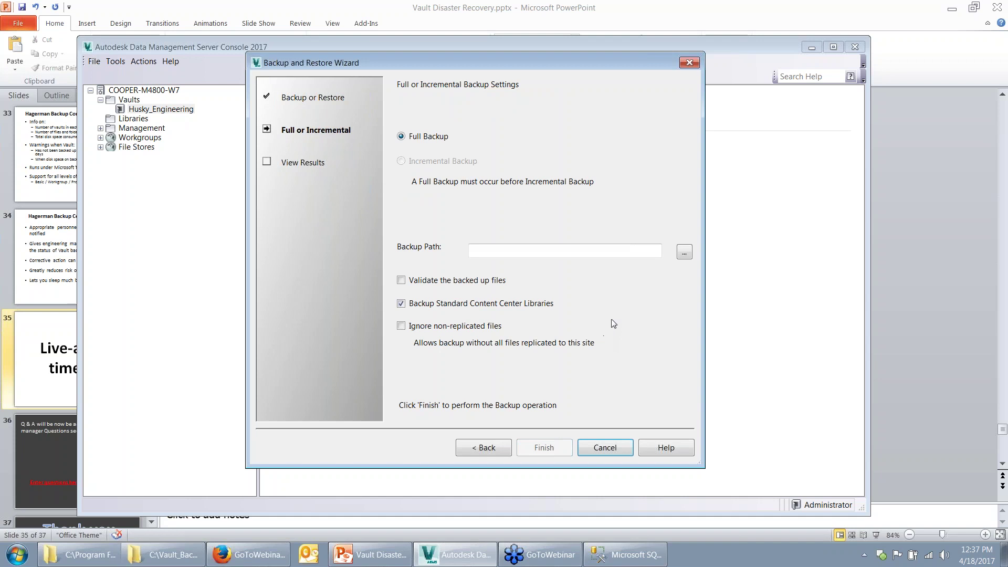
Set the backup path to a new folder named Vault_Backup_Husky on the C: drive
left_click(539, 250)
left_click(684, 252)
left_click(425, 272)
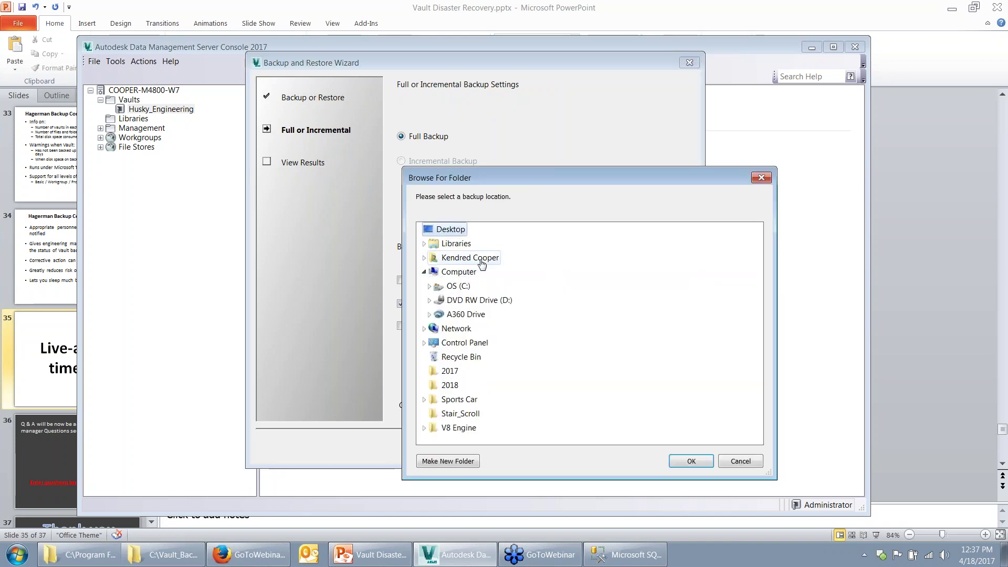
double_click(460, 285)
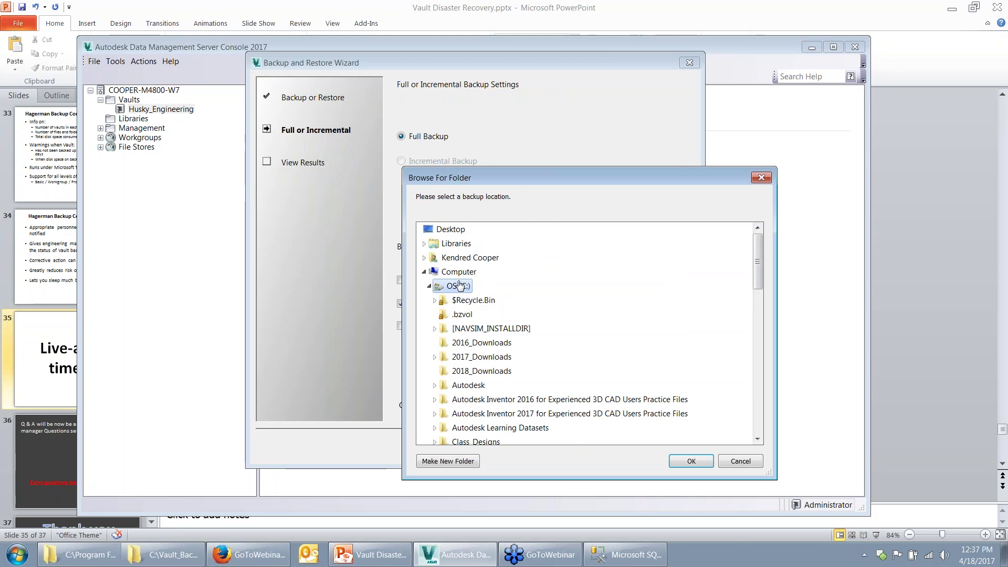
left_click(429, 286)
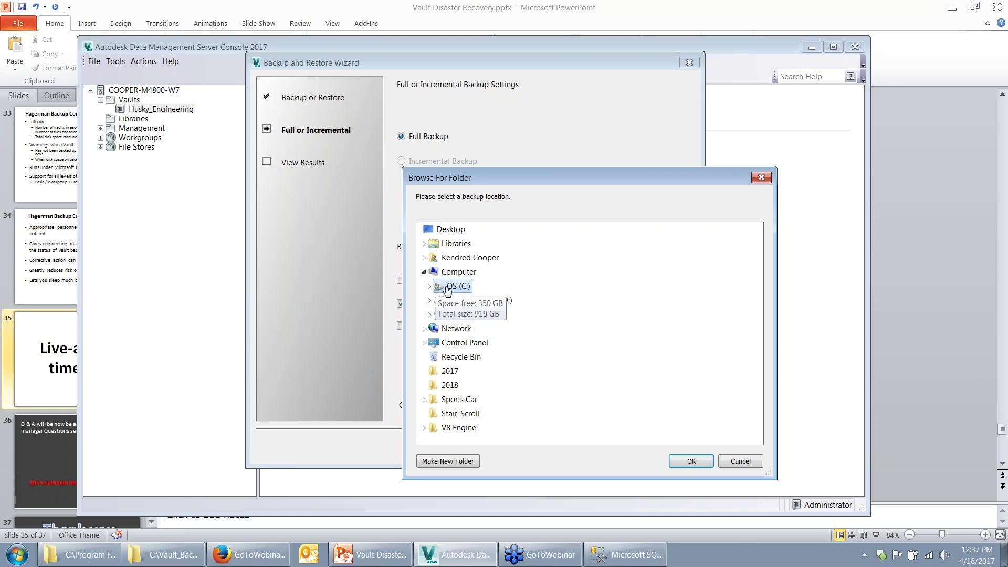
left_click(429, 286)
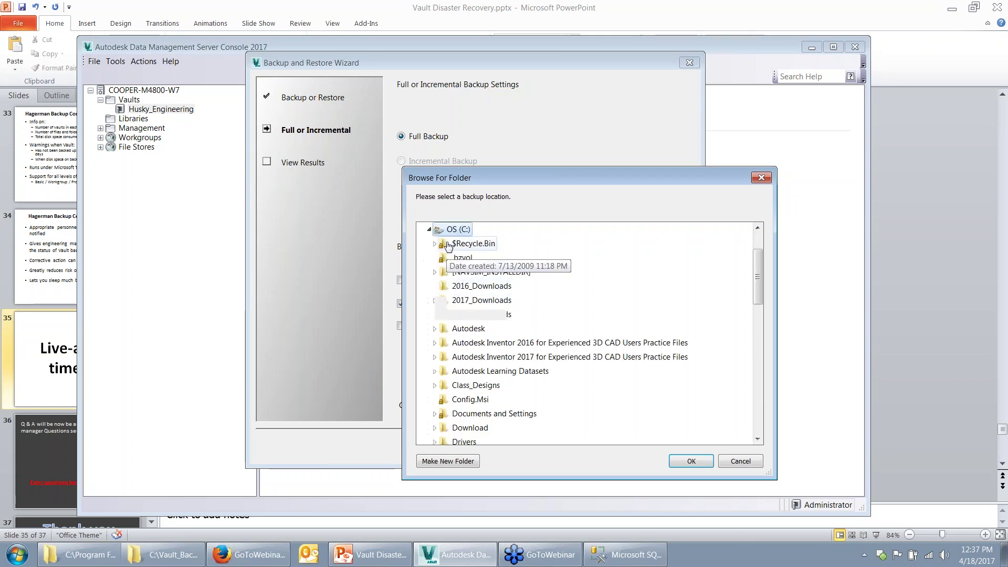
left_click(451, 459)
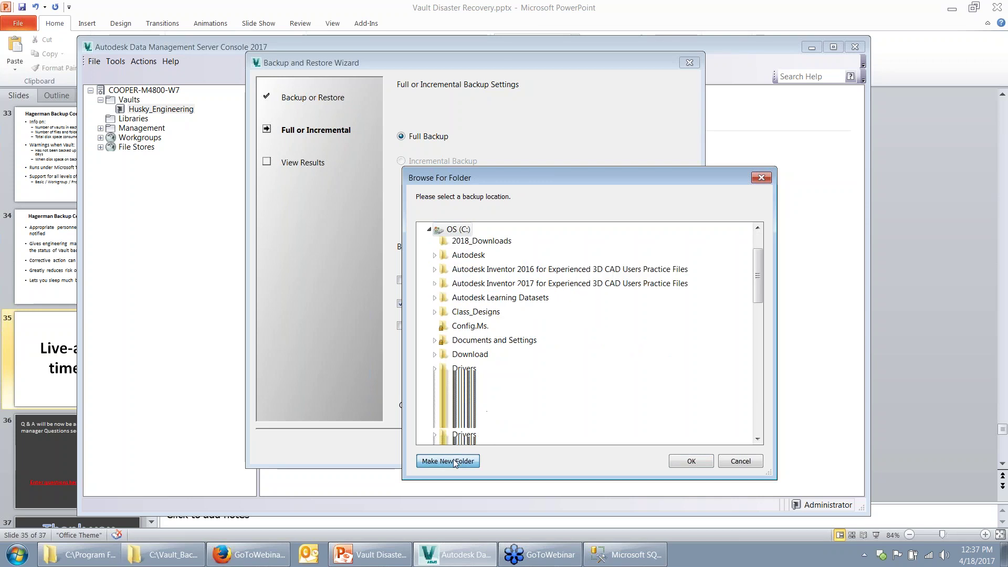
type("Vault")
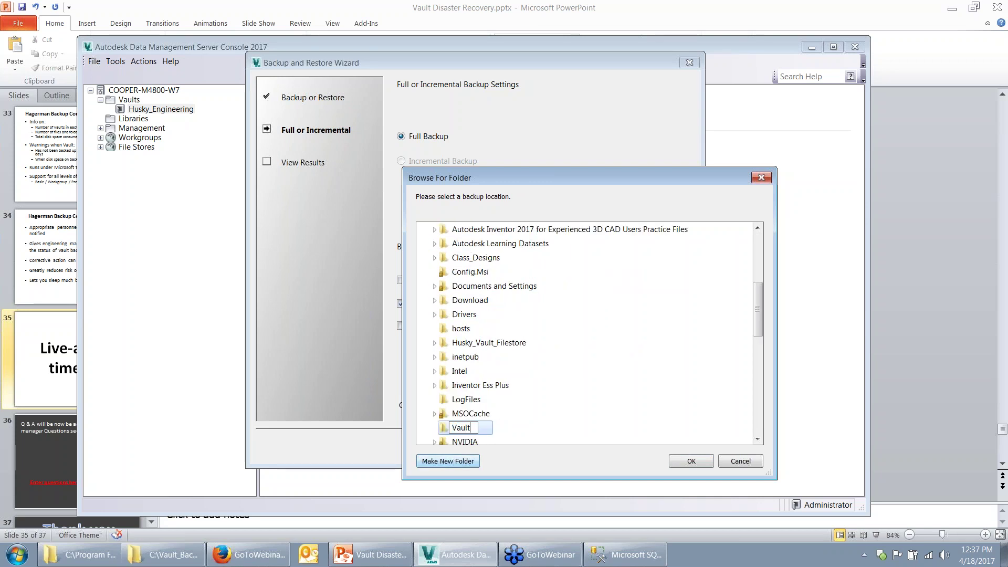
type("_Backup_")
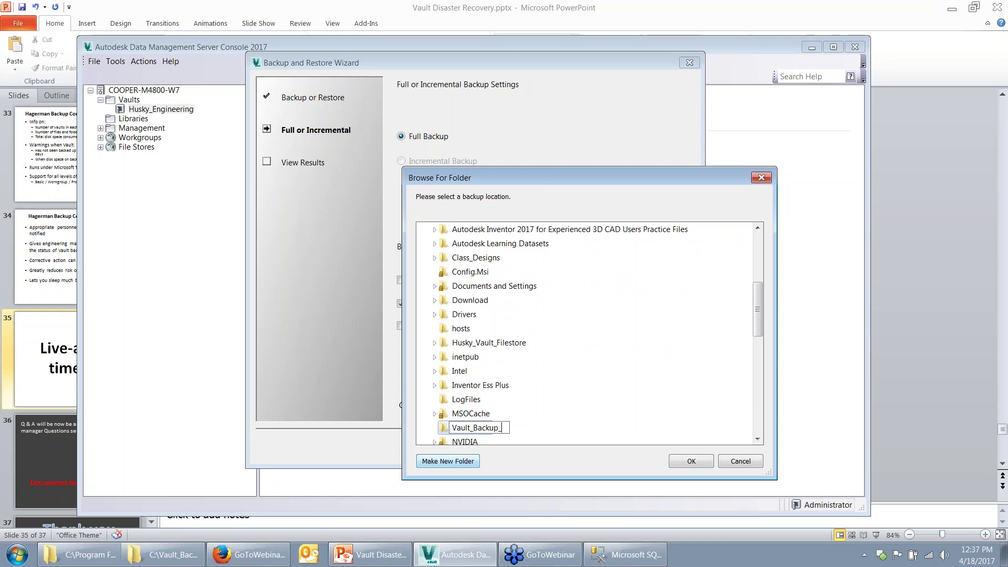
type("Husky")
key("Return")
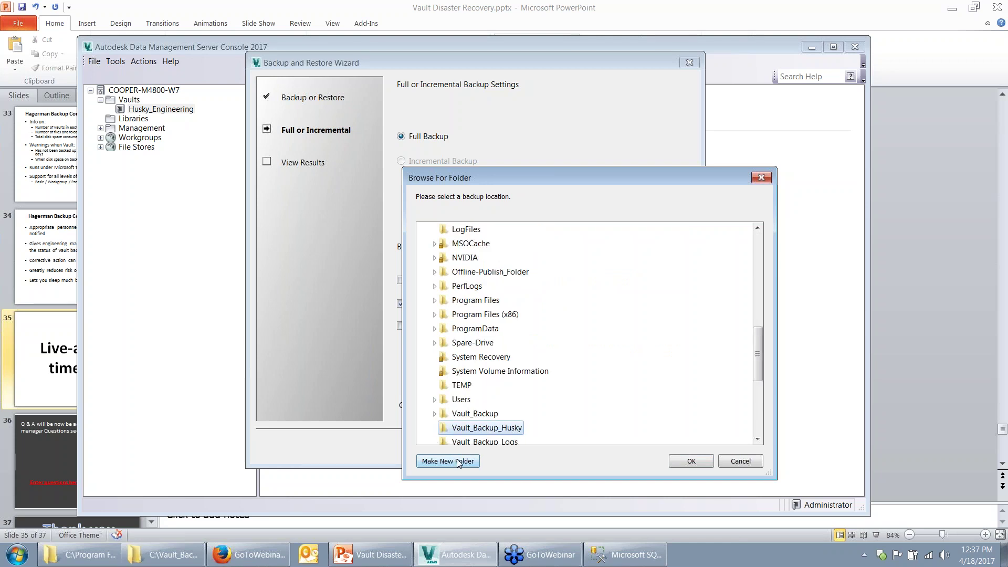
left_click(704, 463)
Turn off file validation and the standard Content Center libraries backup, and run the full backup
left_click(441, 282)
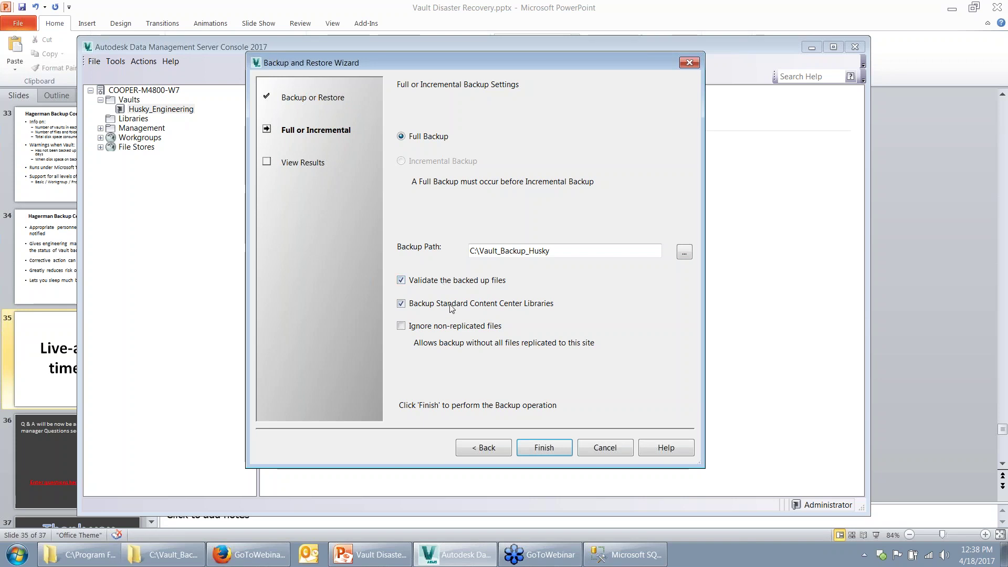
left_click(432, 308)
left_click(442, 280)
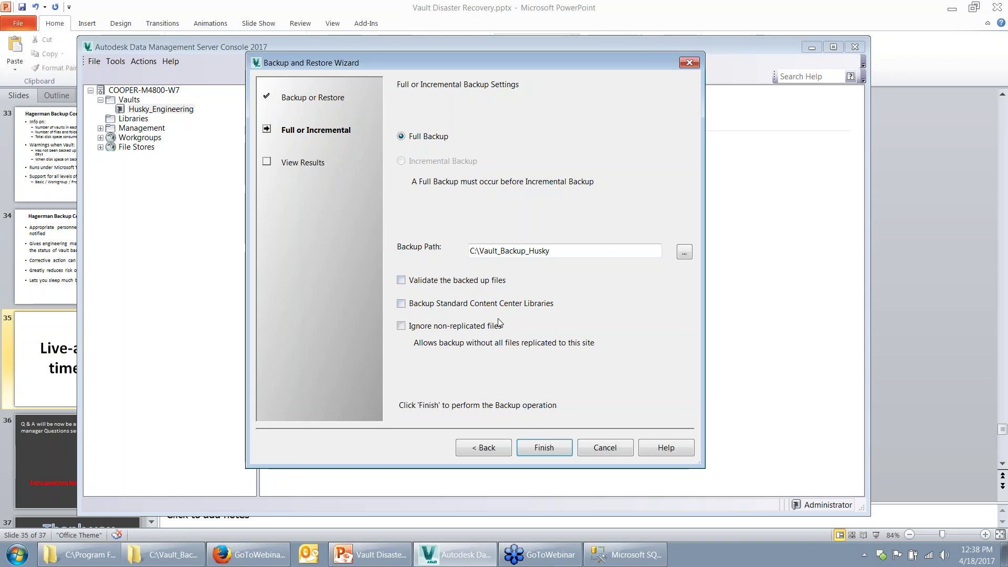
left_click(552, 448)
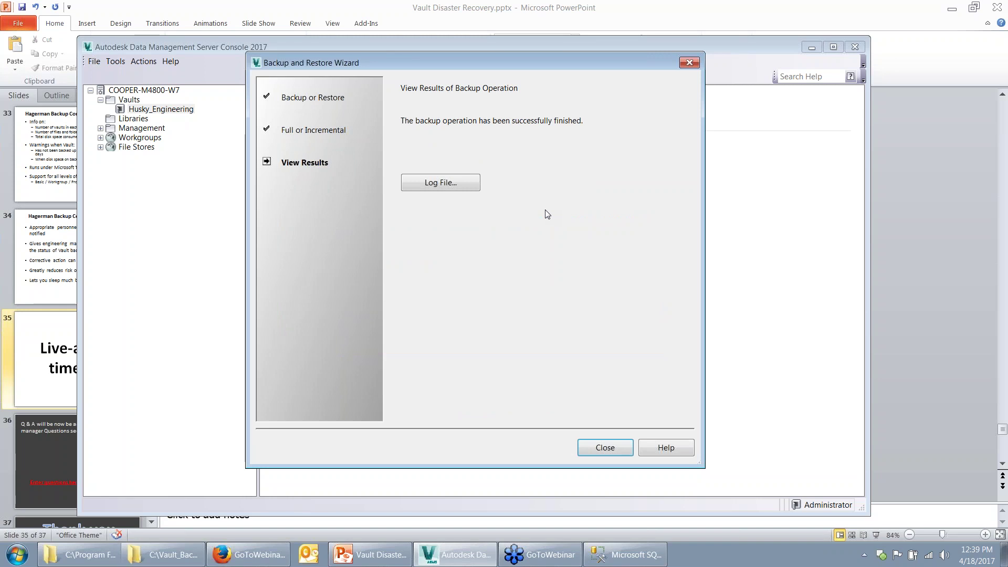
Review the backup operation's log file, and close the log and the backup wizard
left_click(463, 183)
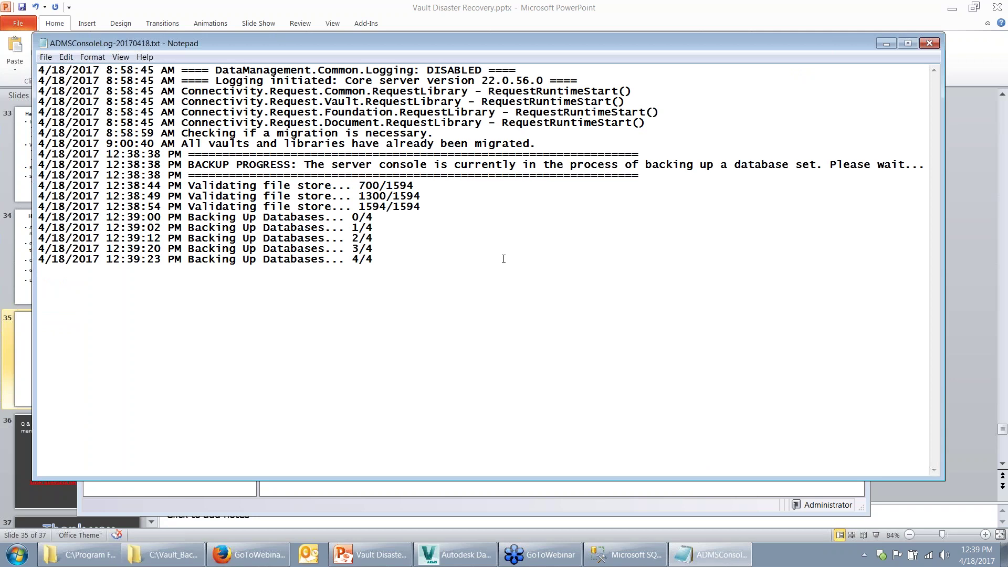
left_click(929, 43)
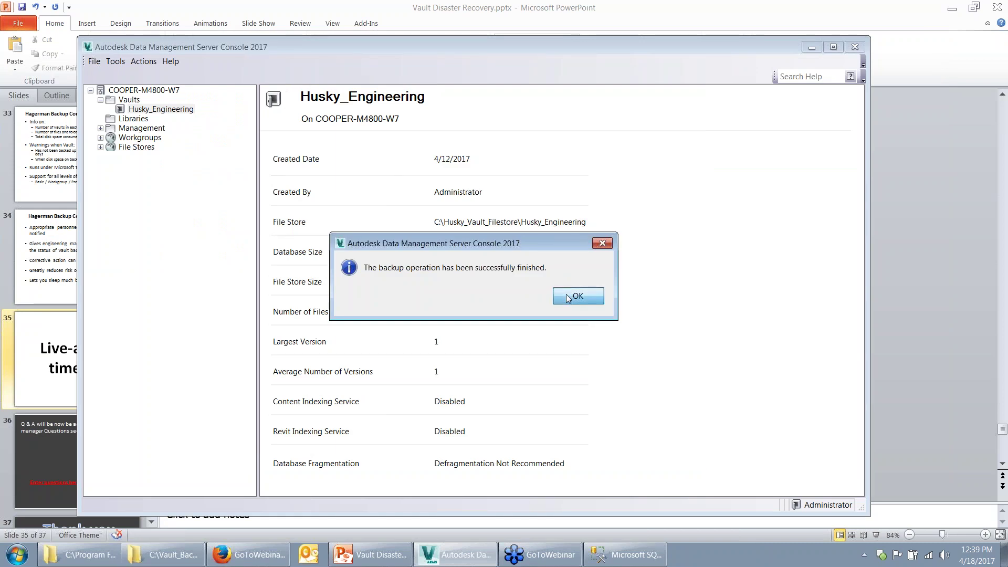
left_click(566, 296)
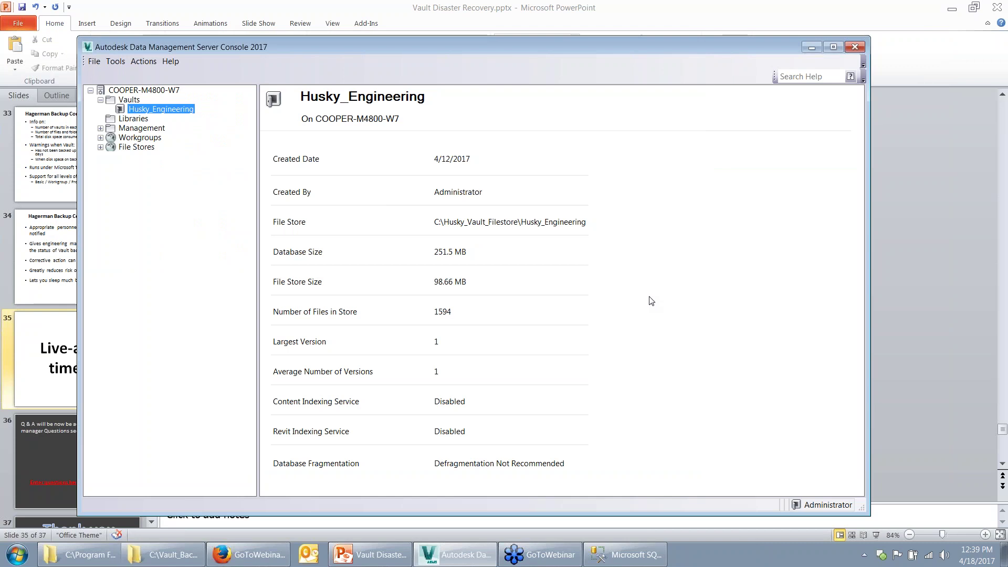
Minimize the PowerPoint presentation and open the Vault_Full_Backup.txt script from the desktop in Notepad
left_click(952, 8)
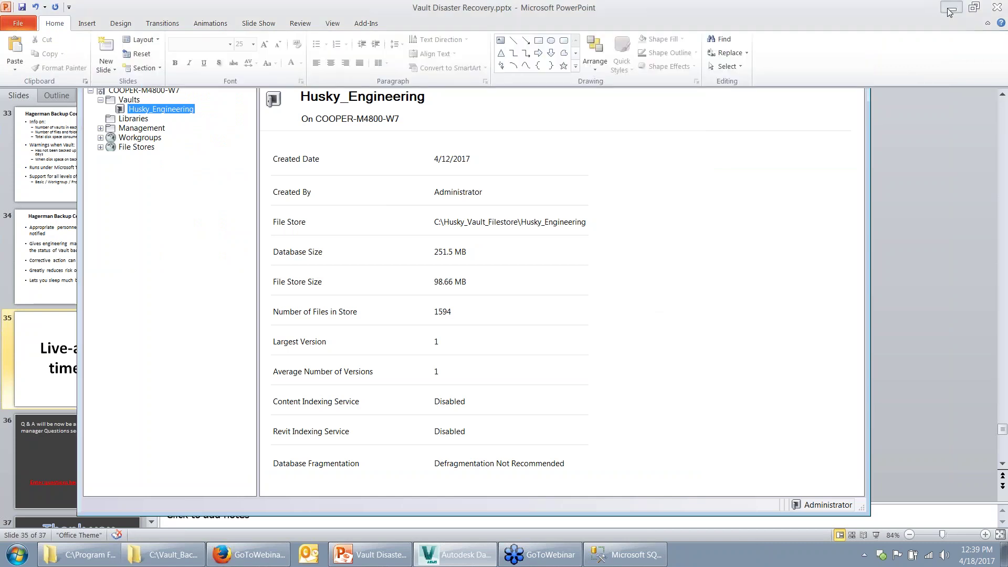
left_click(951, 9)
left_click(971, 299)
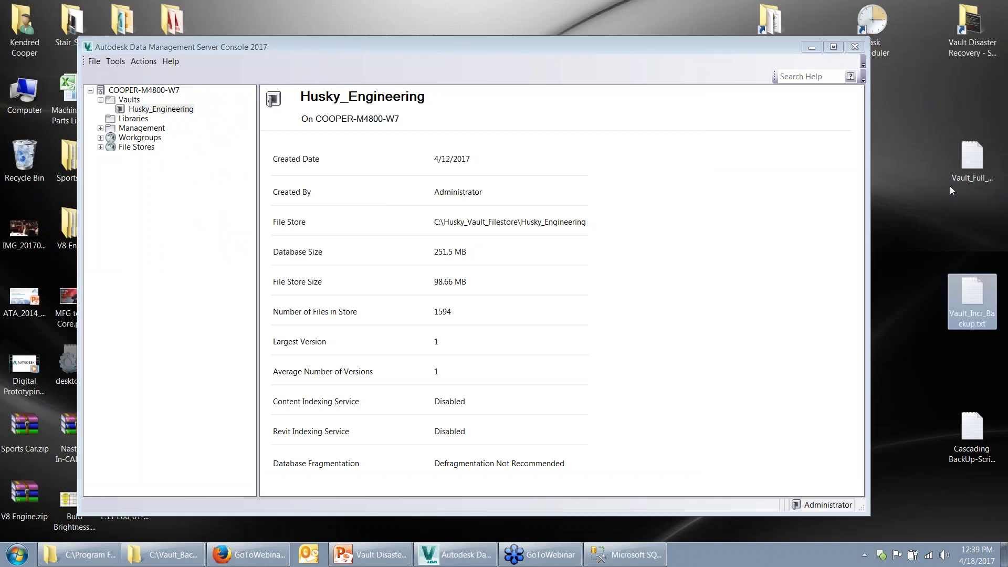
left_click(972, 159)
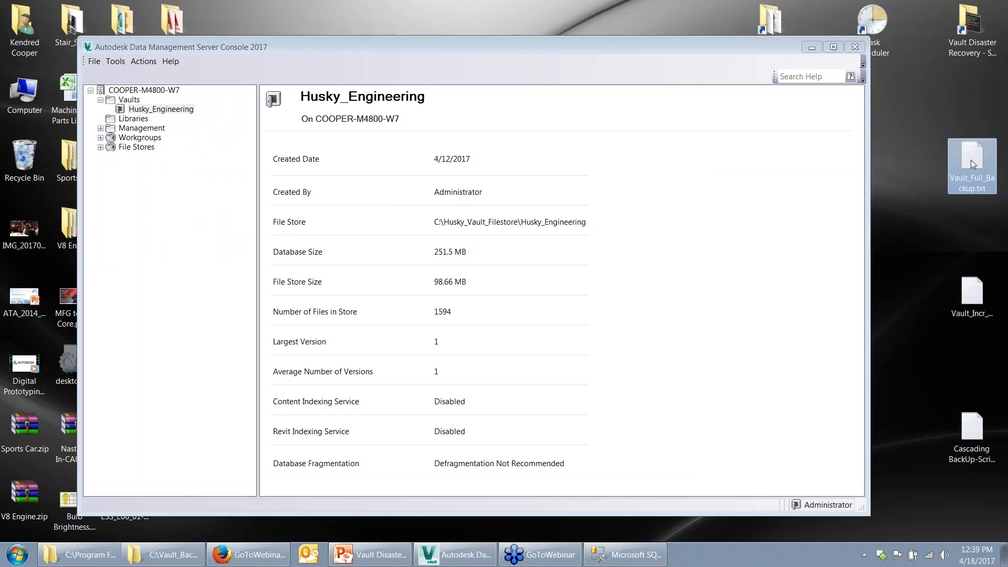
double_click(972, 160)
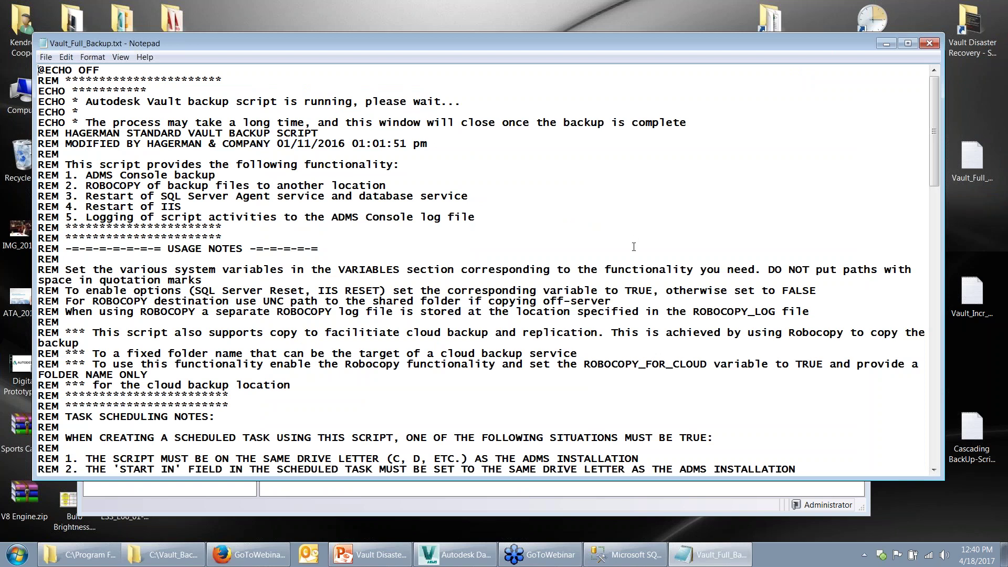
Examine the script's usage notes and its required variables for console location, backup paths, drive, logs, account and password
scroll(615, 205, "down", 5)
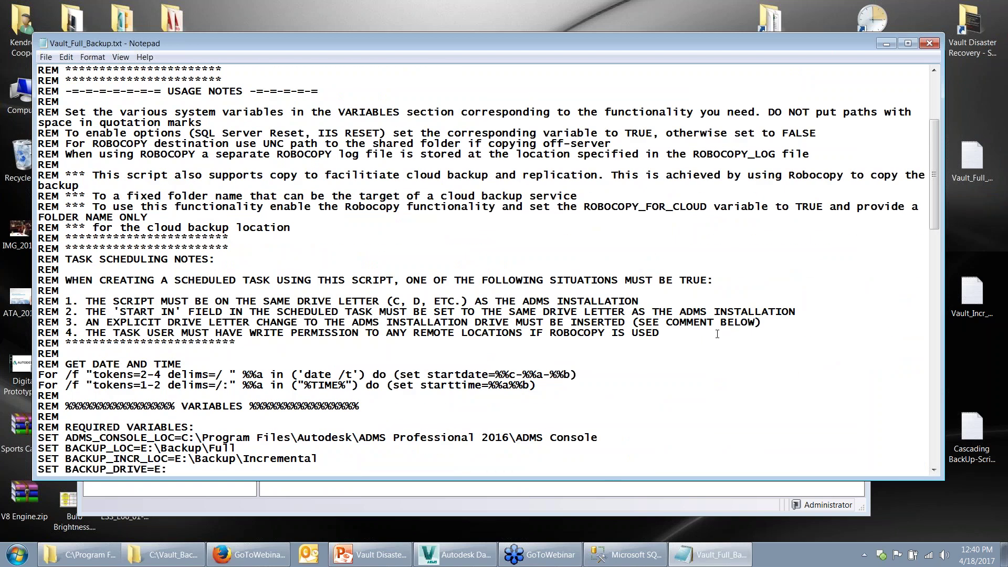
scroll(615, 329, "down", 8)
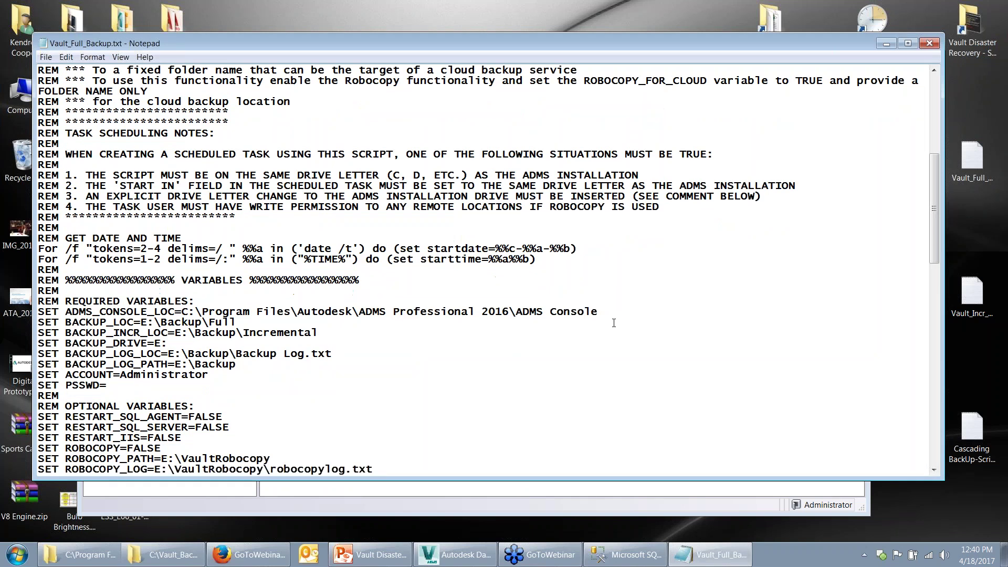
scroll(615, 322, "down", 2)
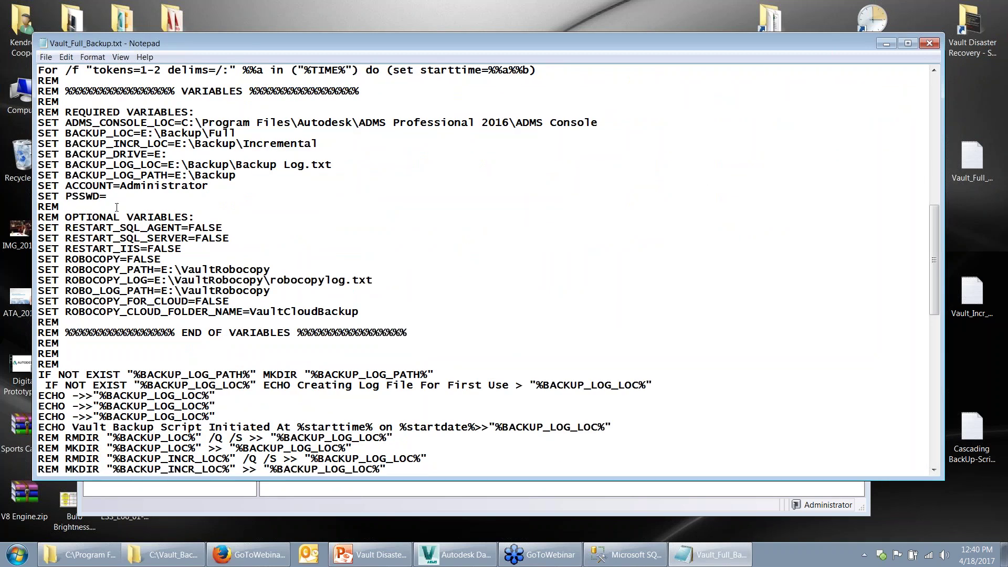
left_click_drag(38, 123, 245, 157)
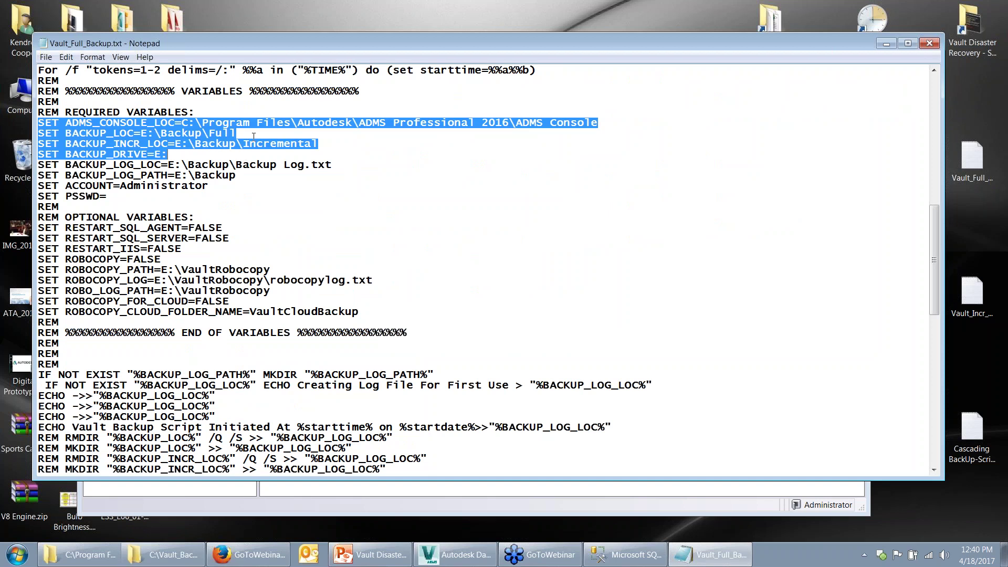
left_click_drag(147, 123, 106, 144)
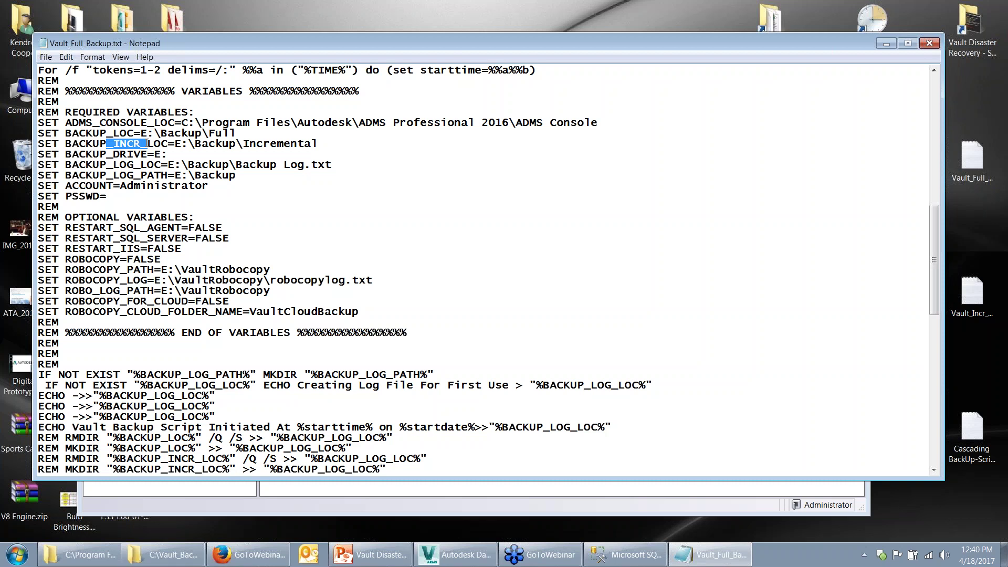
left_click_drag(100, 154, 159, 154)
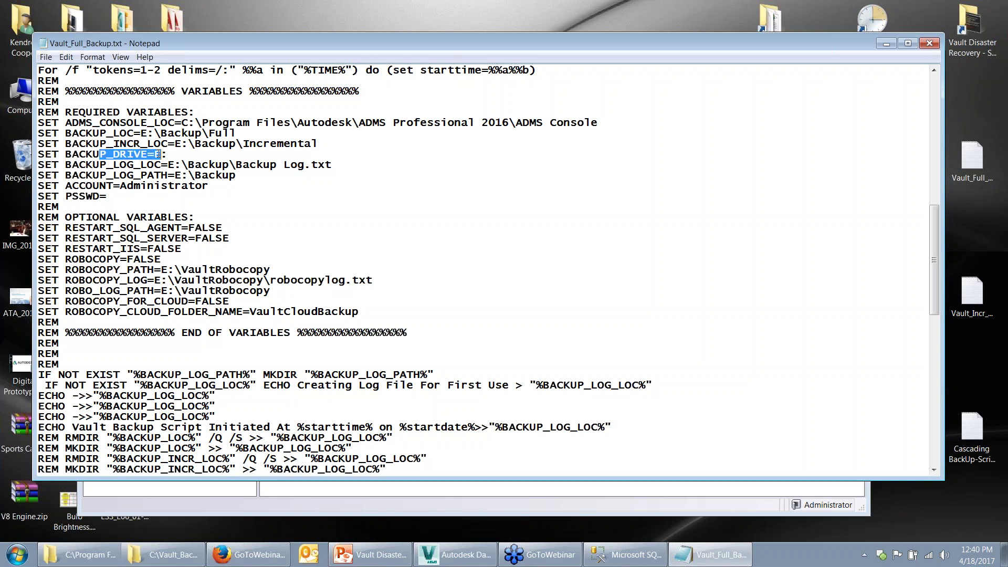
left_click_drag(140, 175, 184, 176)
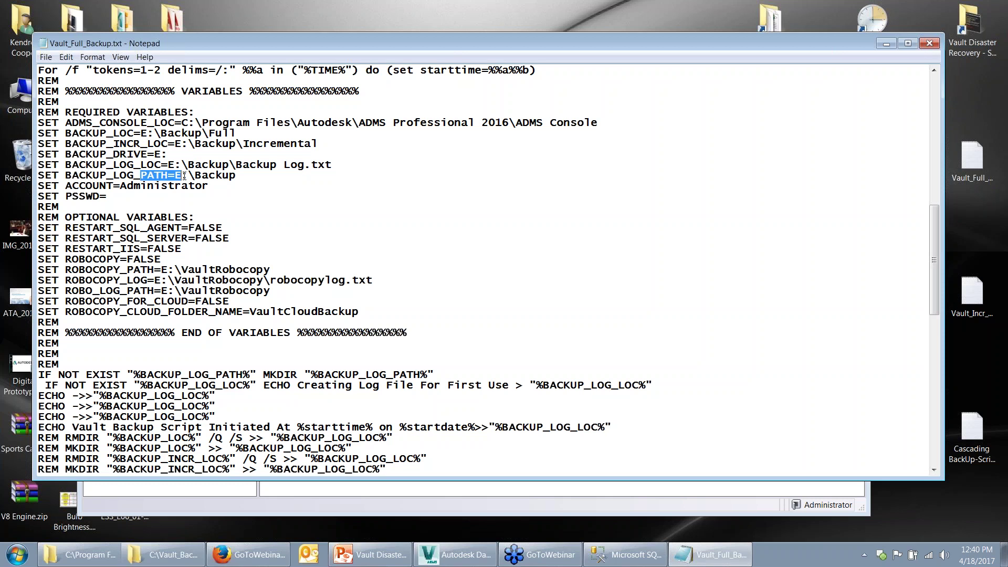
left_click_drag(79, 186, 169, 185)
left_click_drag(107, 196, 59, 196)
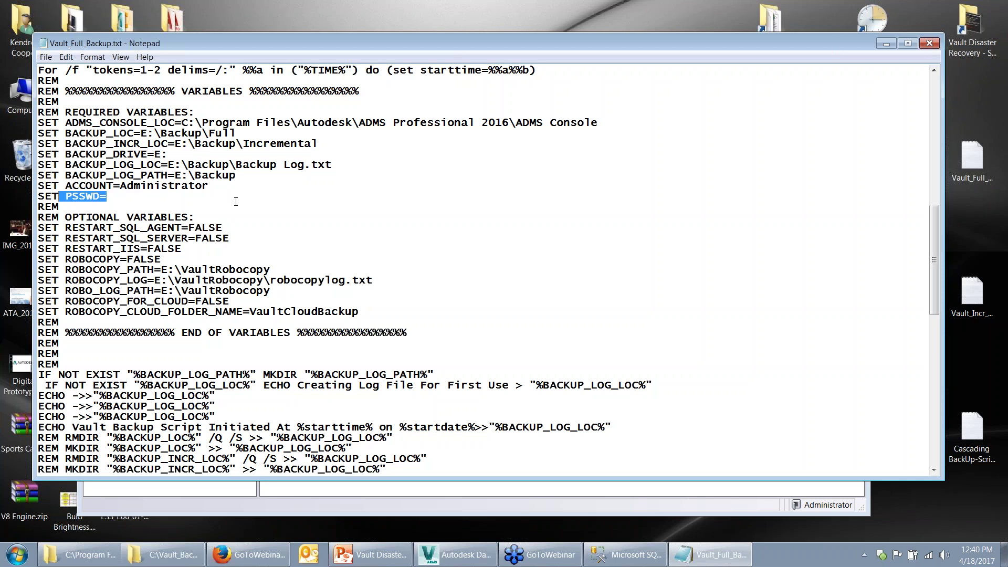
Examine the full backup script's optional variables for SQL and IIS restarts and Robocopy, and its log and folder commands
scroll(236, 202, "down", 1)
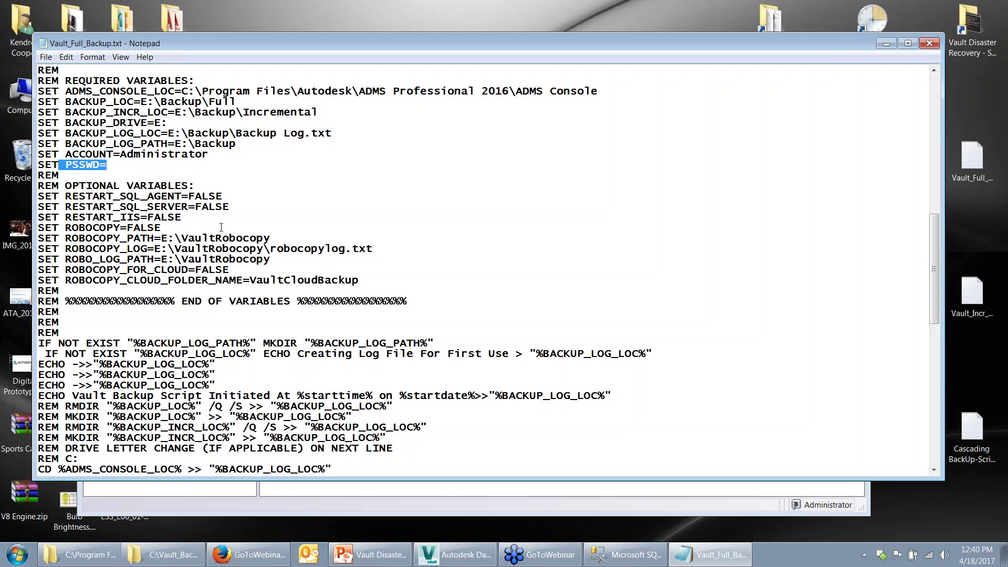
scroll(219, 224, "down", 1)
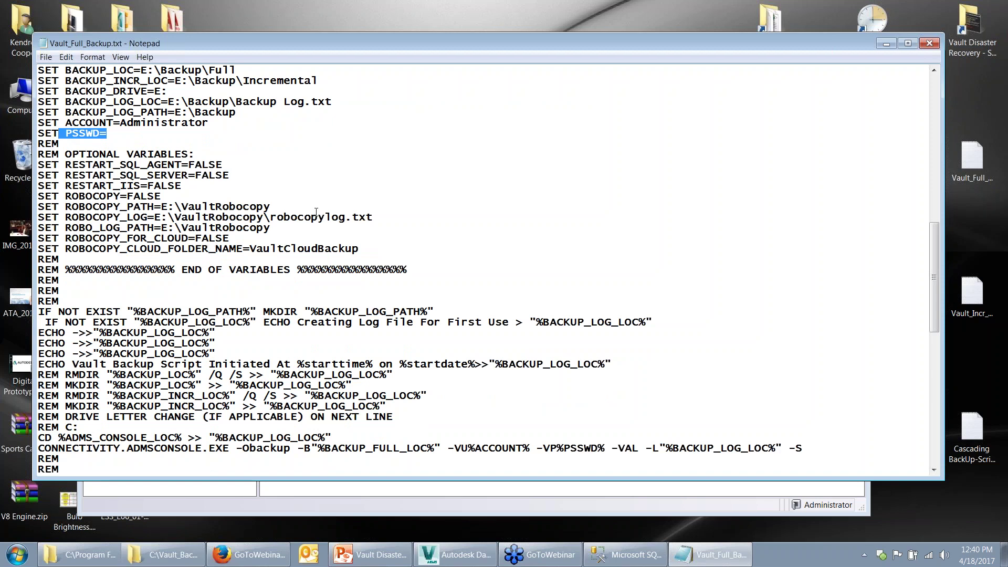
scroll(316, 211, "down", 3)
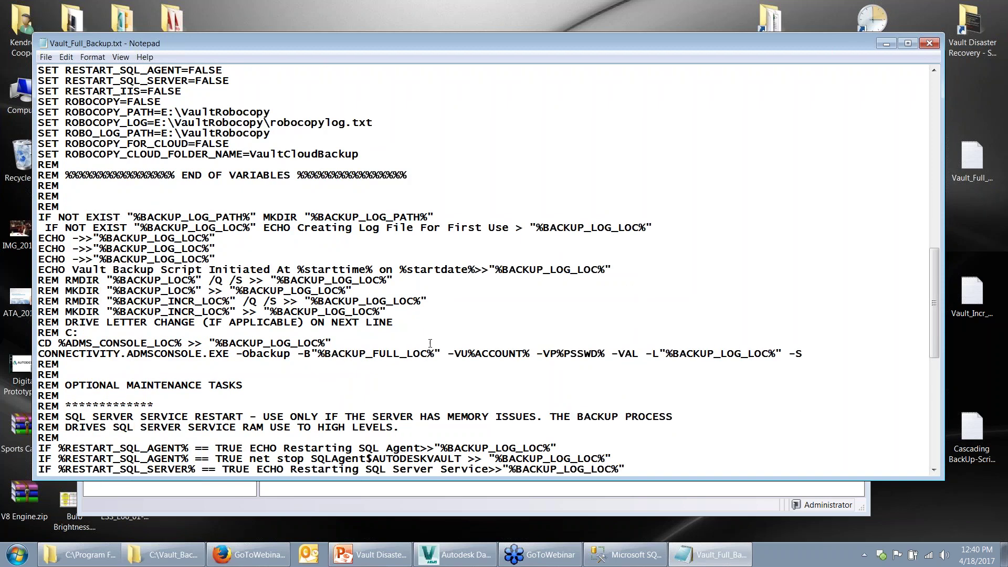
scroll(437, 353, "down", 2)
Examine the full backup script's console folder line and the CONNECTIVITY.ADMSCONSOLE.EXE command with its -B, -VAL and -S switches, and close the script
left_click_drag(46, 279, 190, 280)
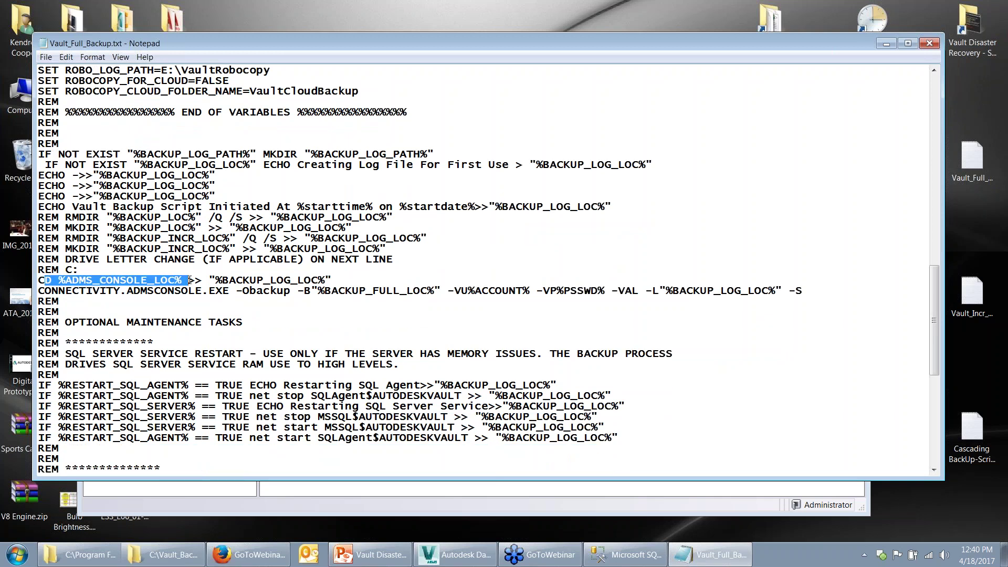
left_click_drag(216, 279, 345, 277)
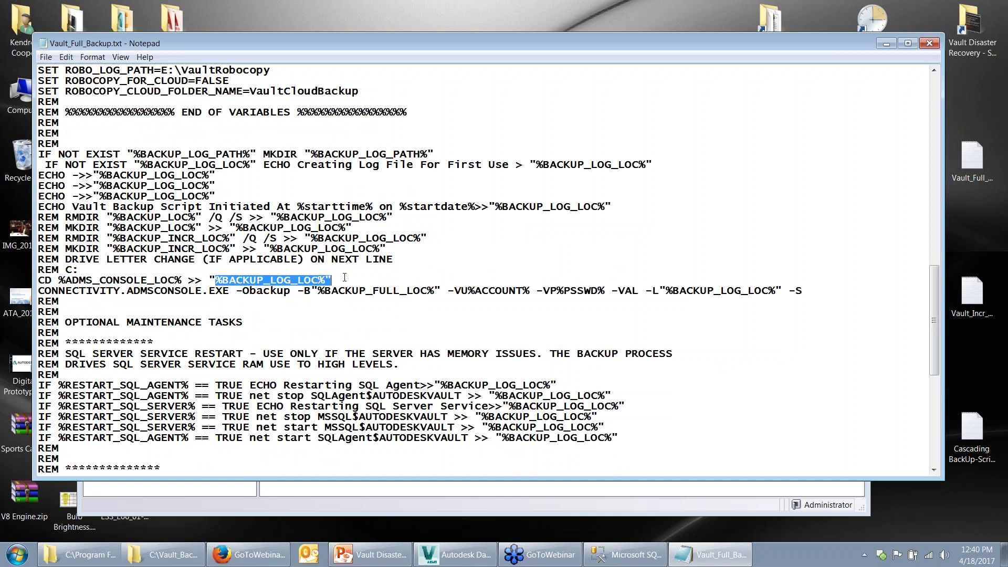
left_click_drag(45, 290, 233, 290)
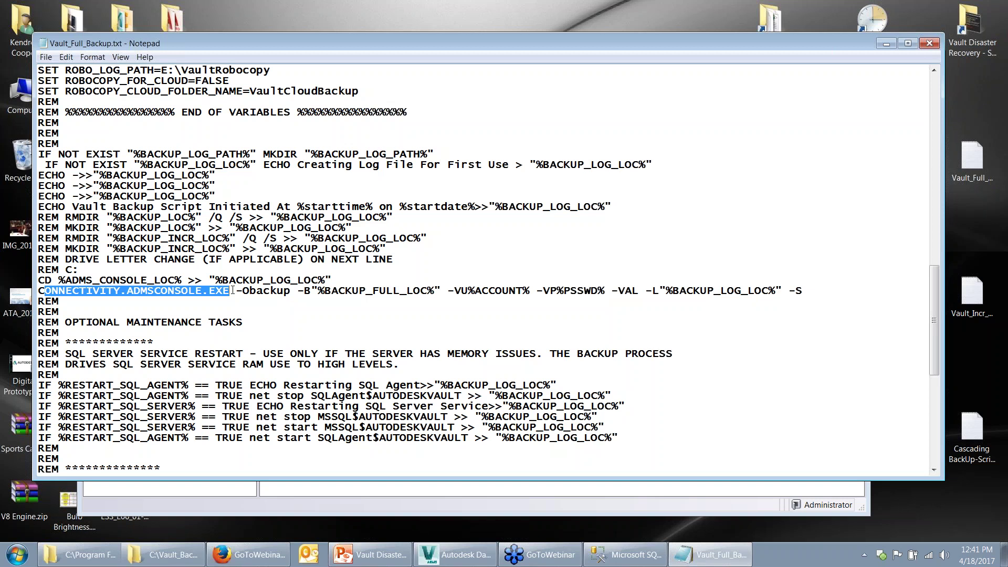
left_click_drag(242, 290, 434, 296)
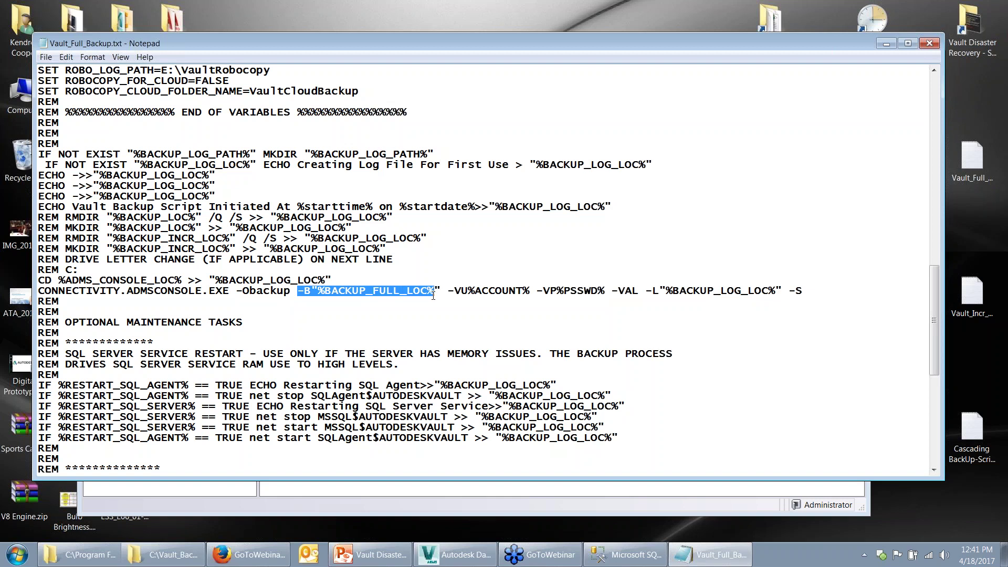
left_click_drag(460, 291, 639, 291)
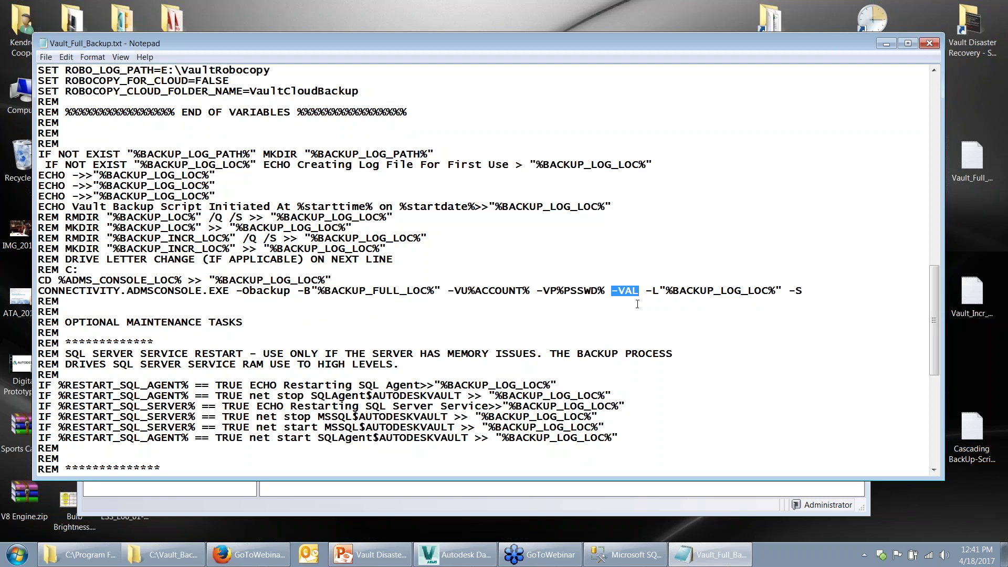
left_click_drag(645, 292, 803, 292)
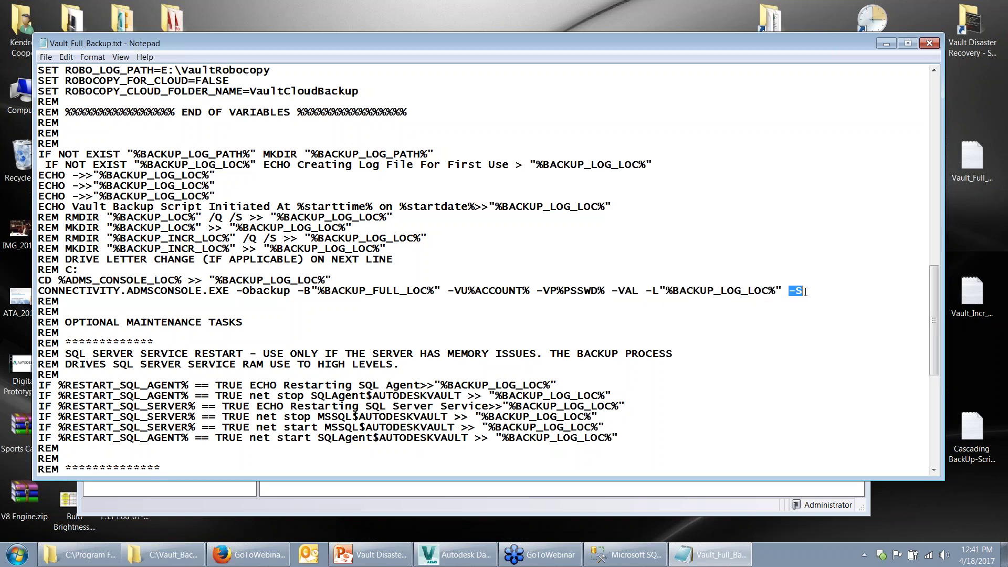
left_click(820, 336)
left_click(929, 43)
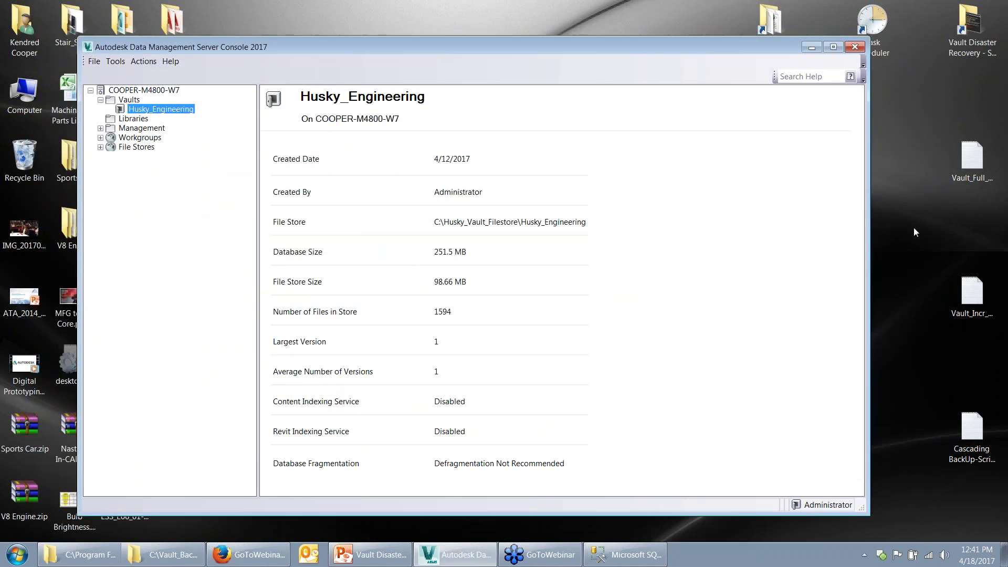
Open the Vault_Incr_Backup.txt script from the desktop, examine the -INCR switch in its console backup command, and close it
double_click(972, 295)
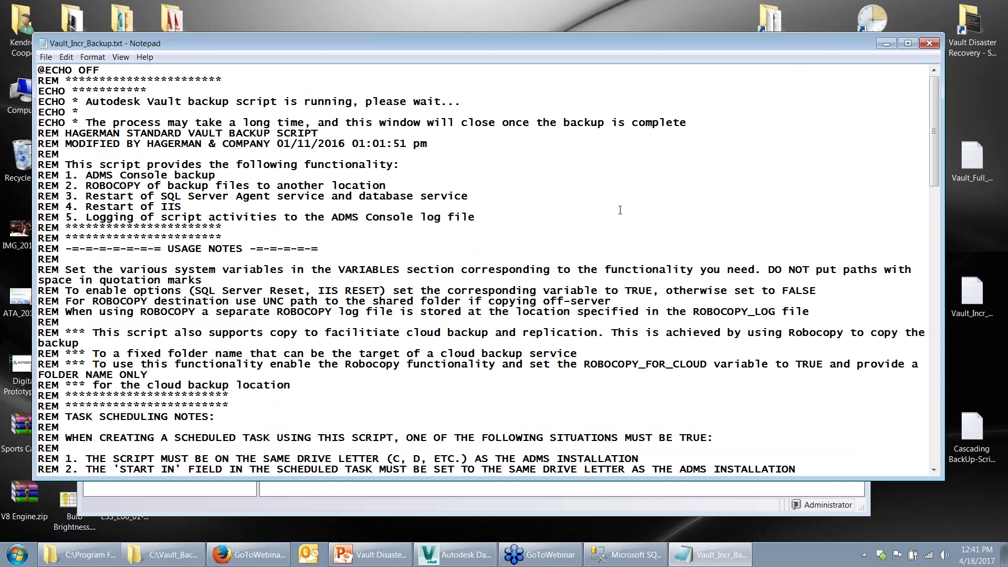
scroll(573, 212, "down", 12)
scroll(604, 214, "down", 9)
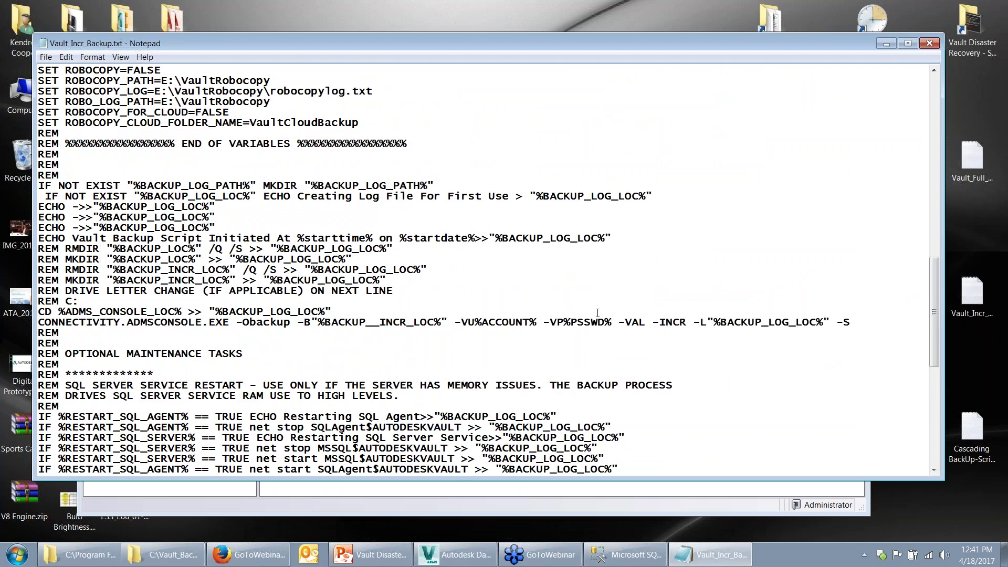
left_click_drag(174, 322, 250, 321)
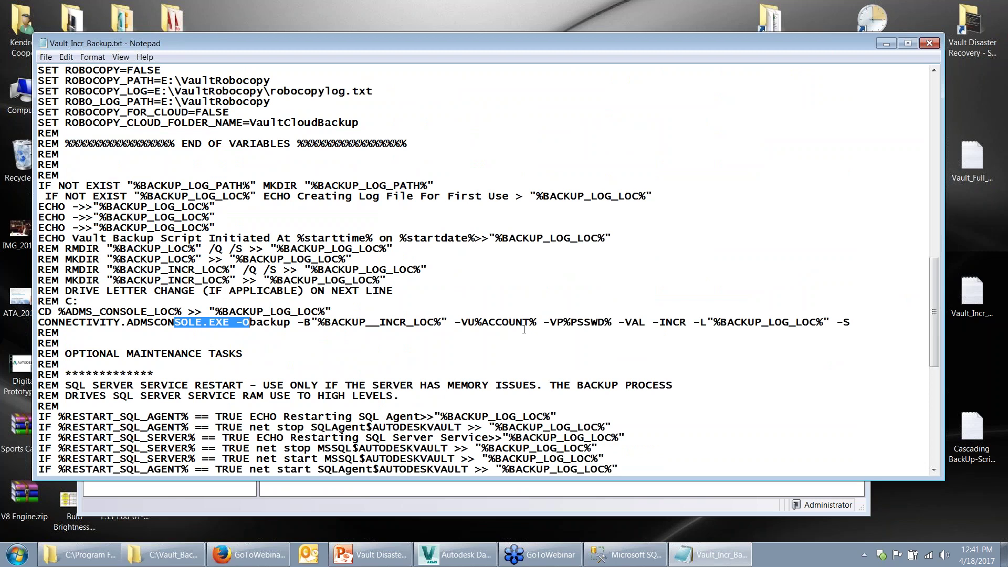
left_click_drag(612, 322, 688, 320)
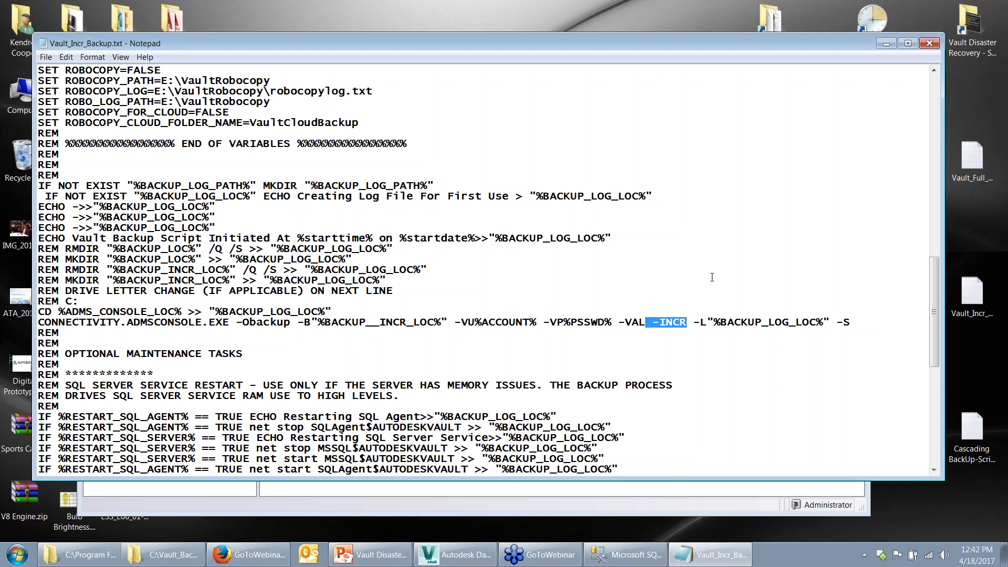
left_click(750, 265)
left_click(929, 44)
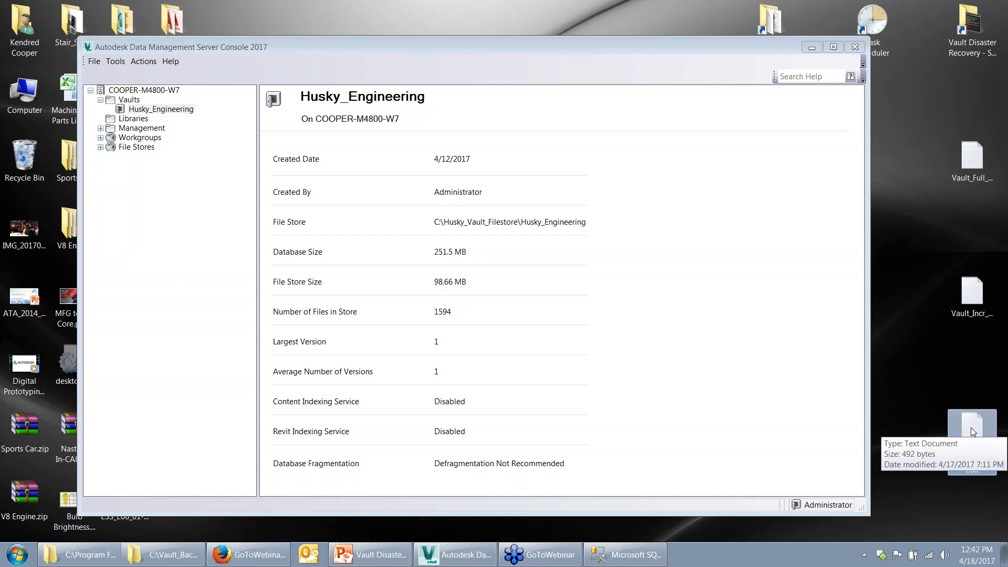
Open Cascading BackUp-Script.txt from the desktop, examine its backup command and the lines that rotate folders A and B, and close it
double_click(972, 428)
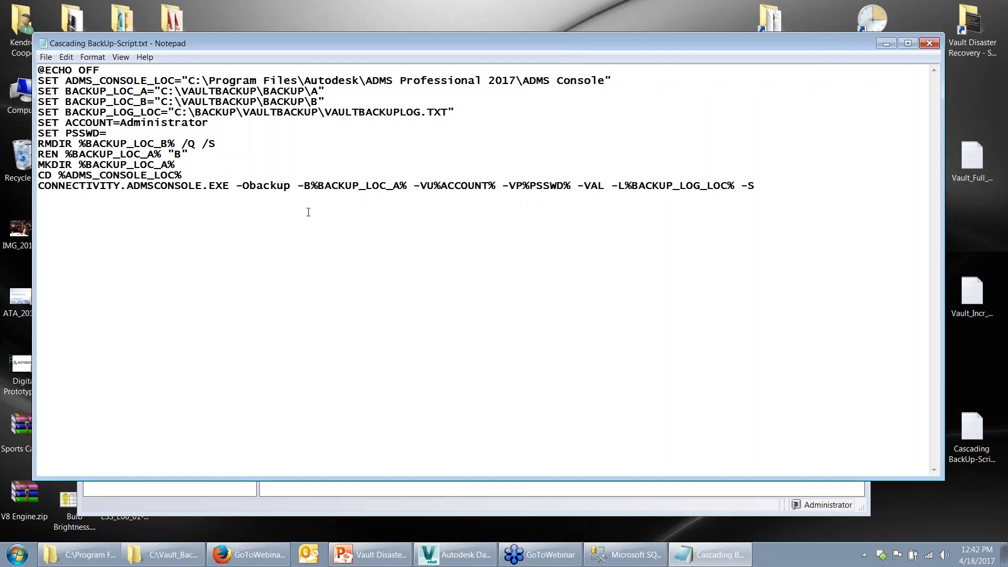
left_click(765, 185)
key("shift+Home")
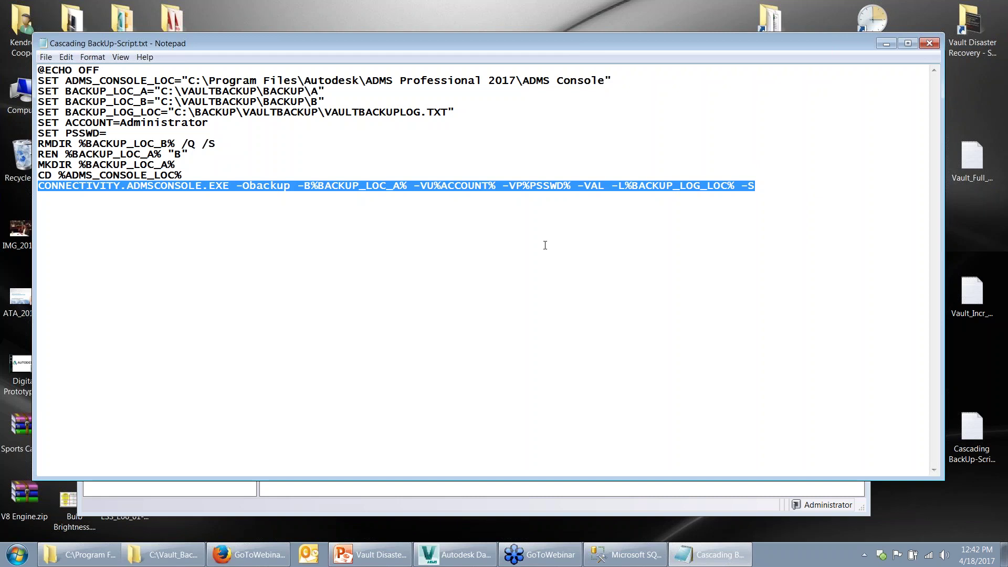
left_click_drag(195, 168, 40, 124)
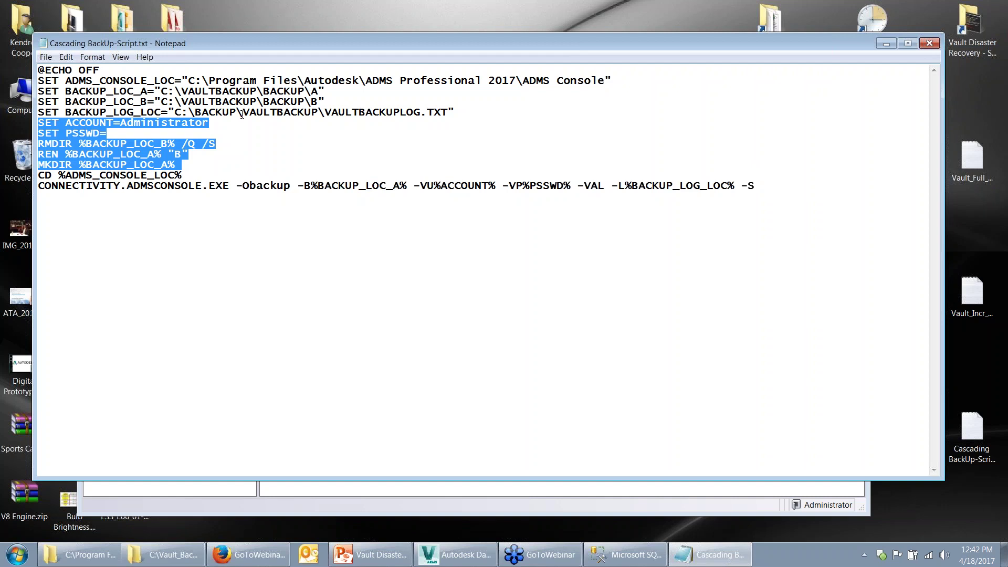
left_click(929, 46)
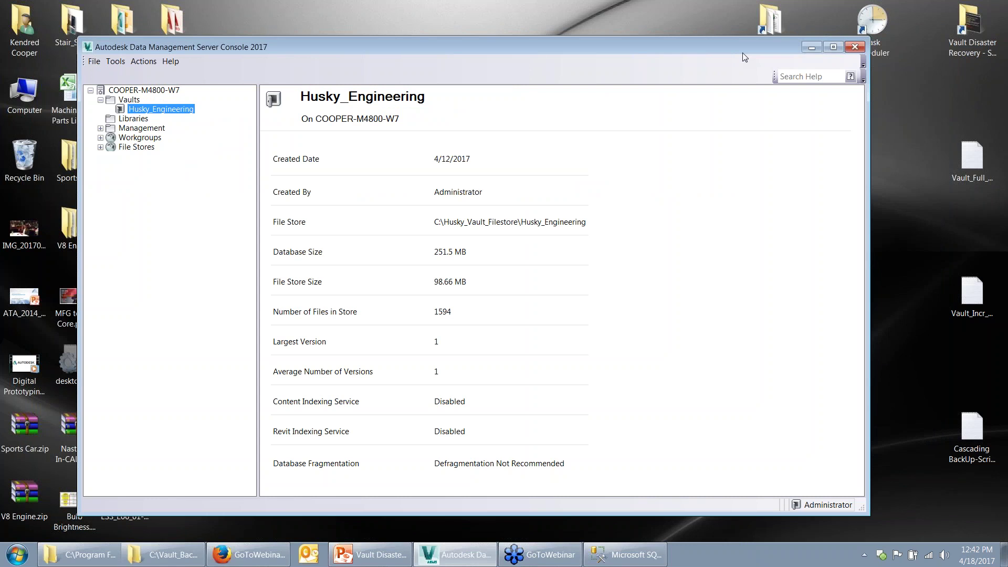
Open Task Scheduler from the desktop and view the general properties of the Vault Full Backup task
double_click(872, 24)
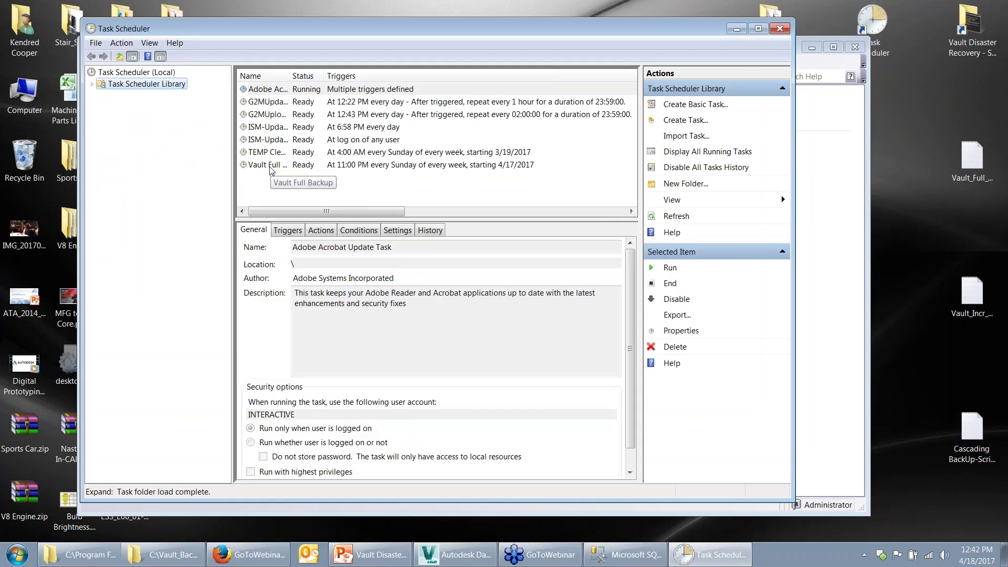
left_click(271, 168)
double_click(271, 167)
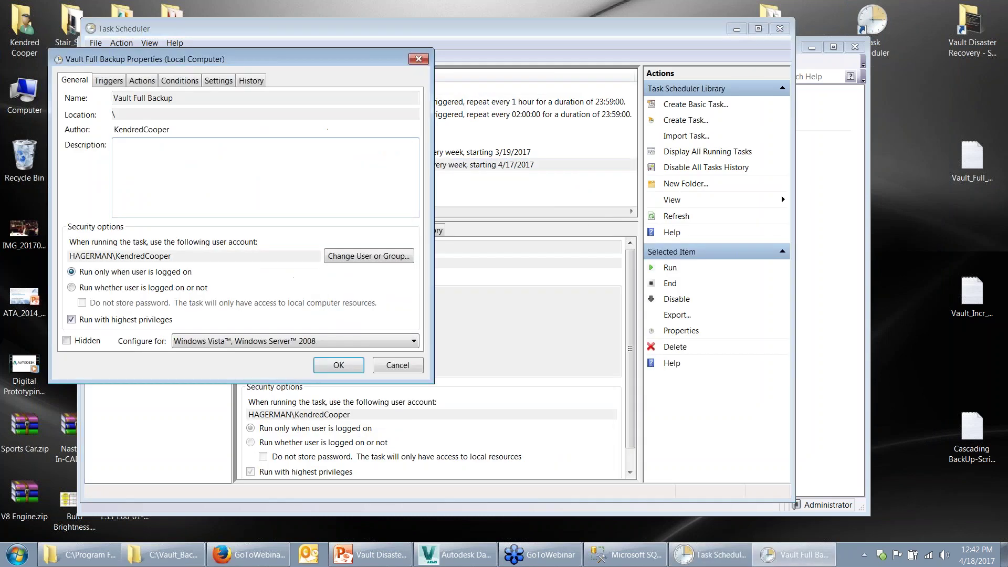
left_click_drag(313, 62, 436, 64)
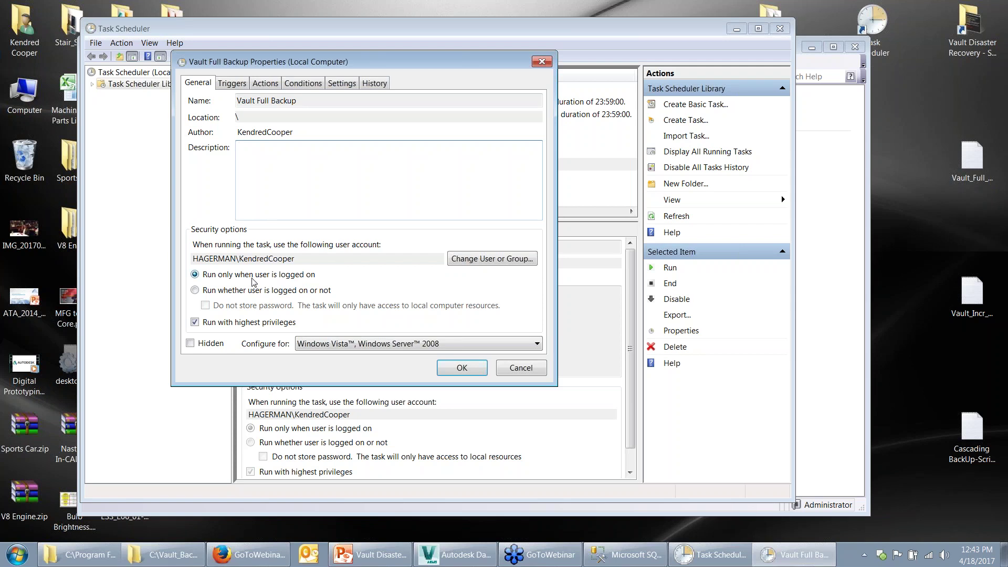
Inspect the schedule settings of the Vault Full Backup task's weekly trigger, and close the trigger without changes
left_click(232, 83)
left_click(288, 151)
left_click(268, 340)
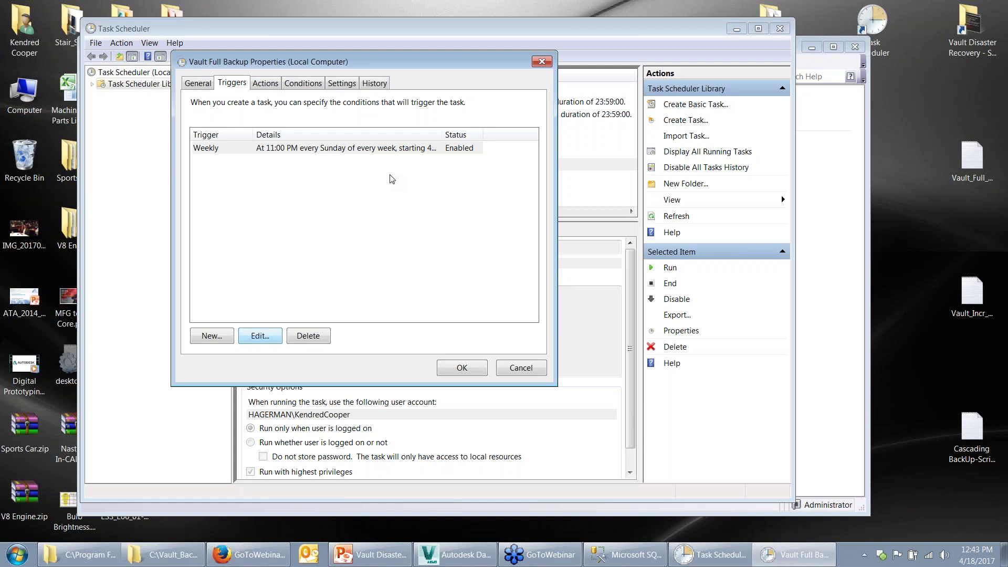
left_click(263, 84)
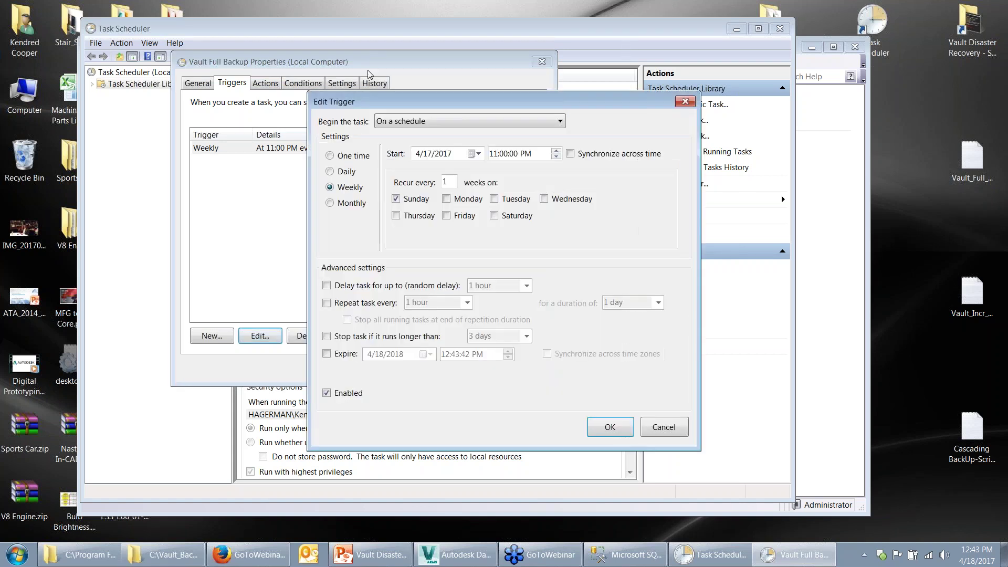
left_click(667, 427)
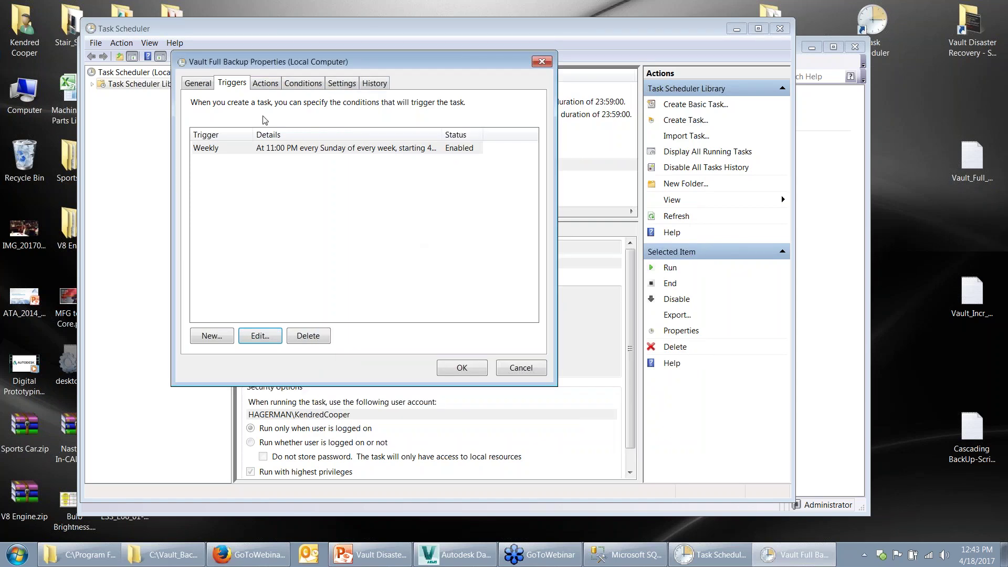
Review the Vault Full Backup task's program action, conditions and additional settings, and close its properties without saving
left_click(269, 90)
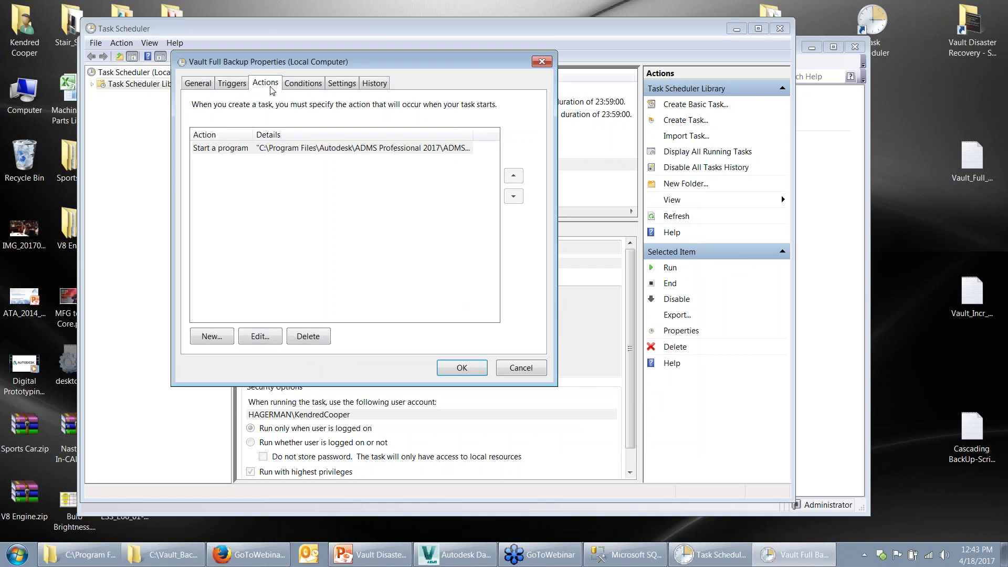
left_click(263, 150)
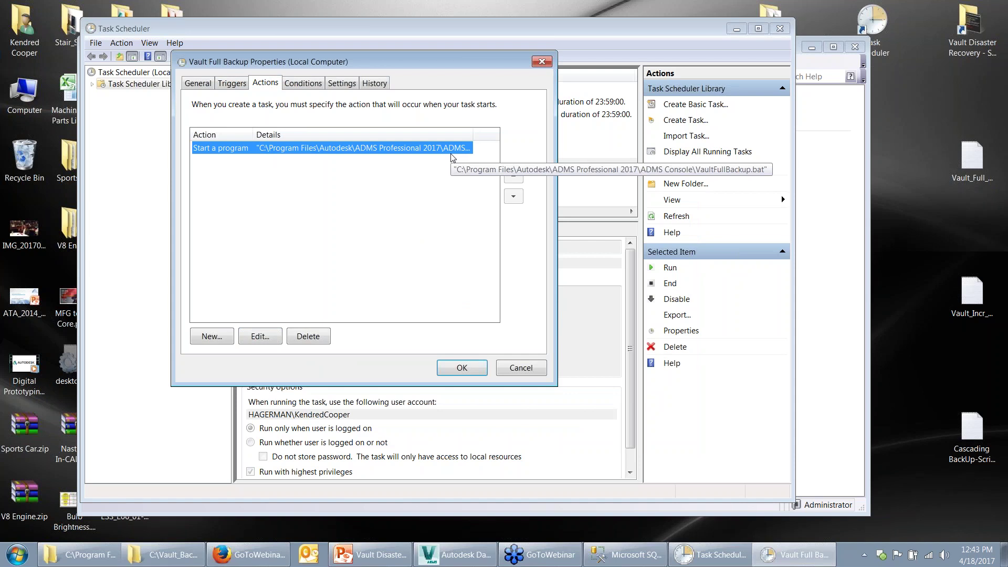
left_click(311, 88)
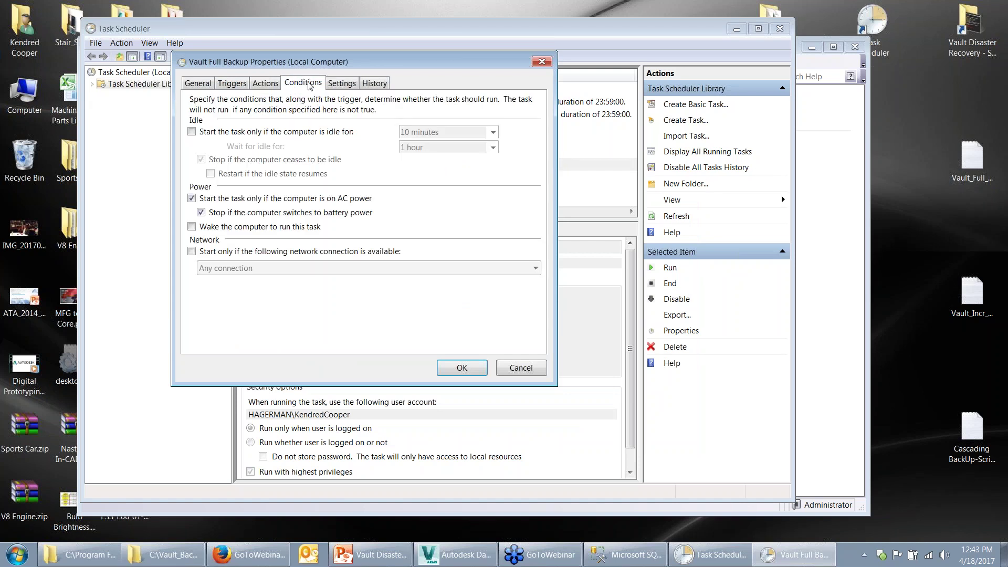
left_click(340, 85)
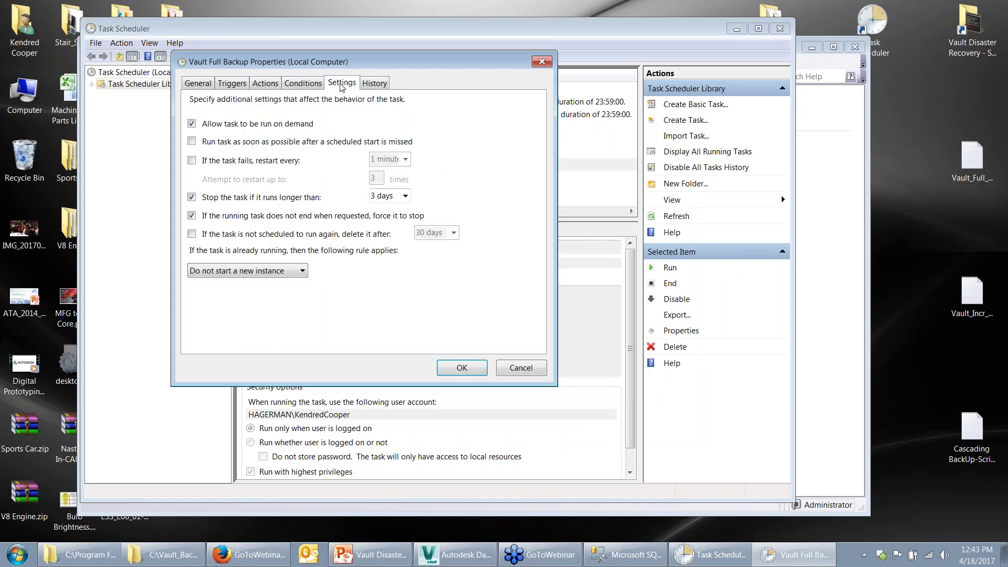
left_click(525, 370)
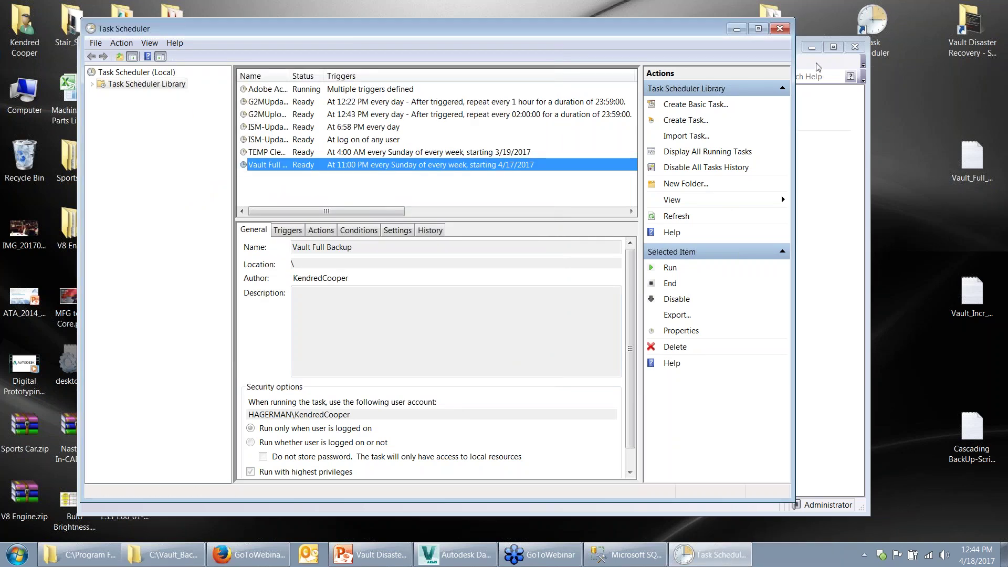
Switch to the Autodesk Data Management Server Console, open the scheduled backup configuration, and enable scheduling a full backup
left_click(817, 66)
left_click(147, 63)
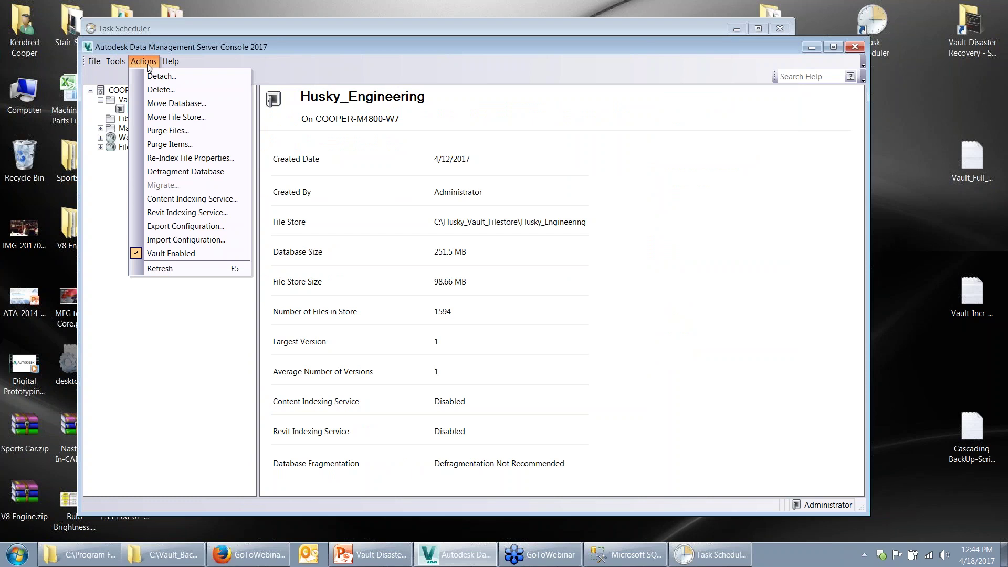
left_click(115, 61)
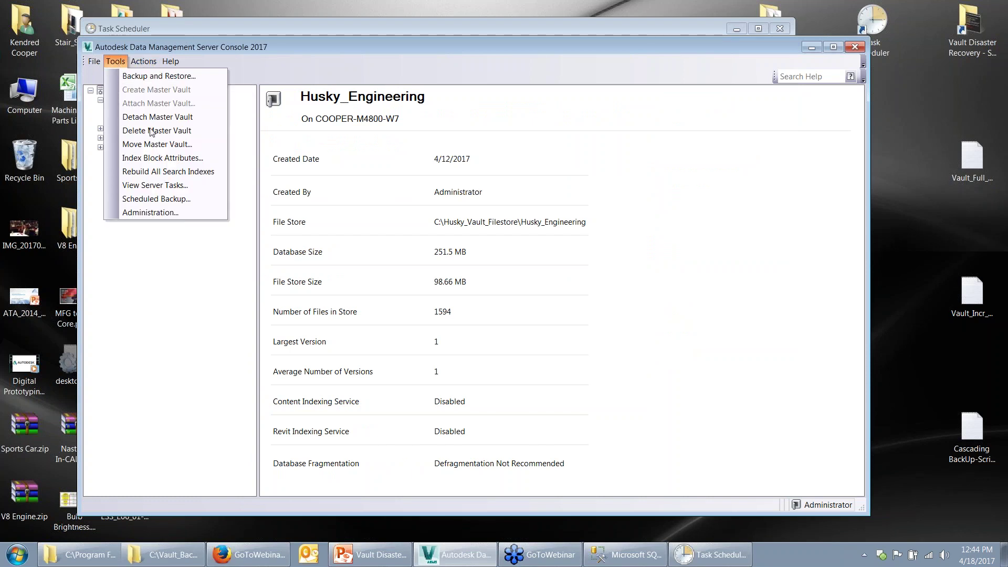
left_click(192, 199)
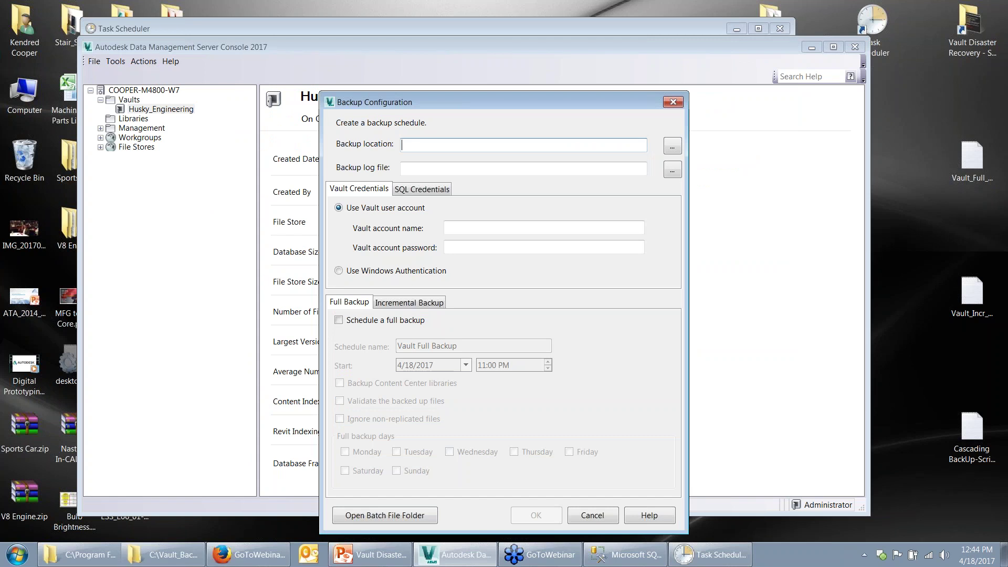
left_click(430, 167)
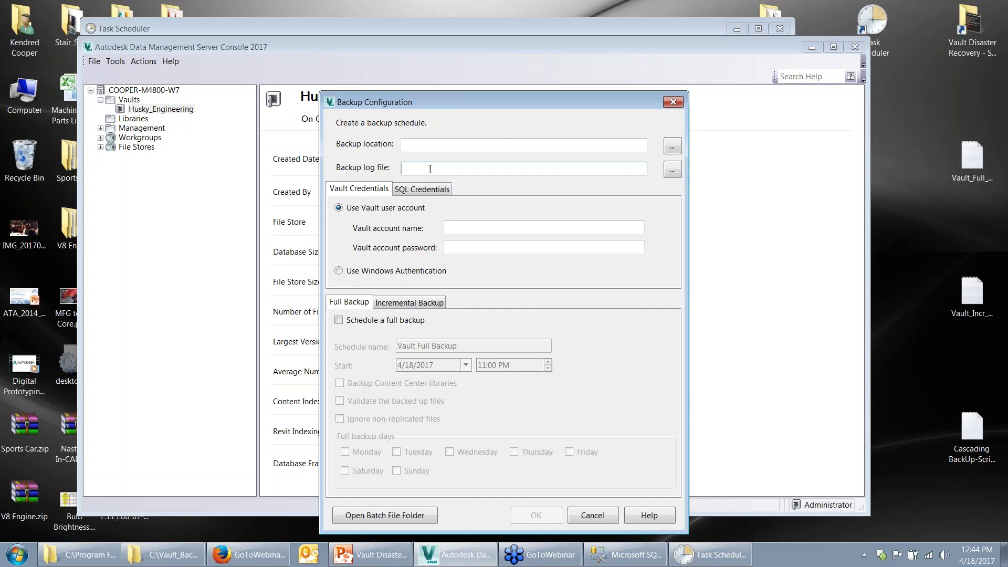
left_click(472, 248)
left_click(351, 322)
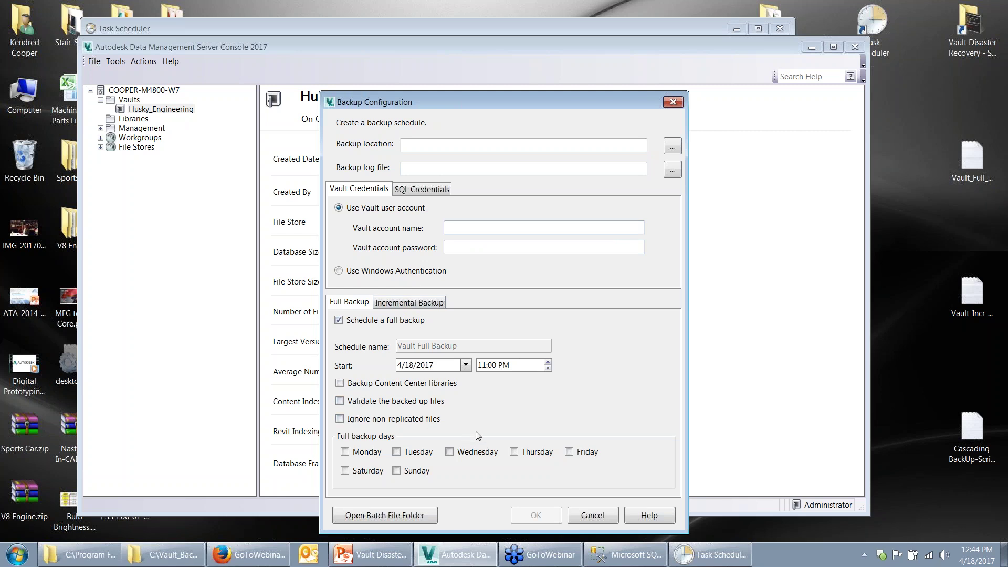
Review the incremental backup schedule options, and return to the full backup settings
left_click(419, 303)
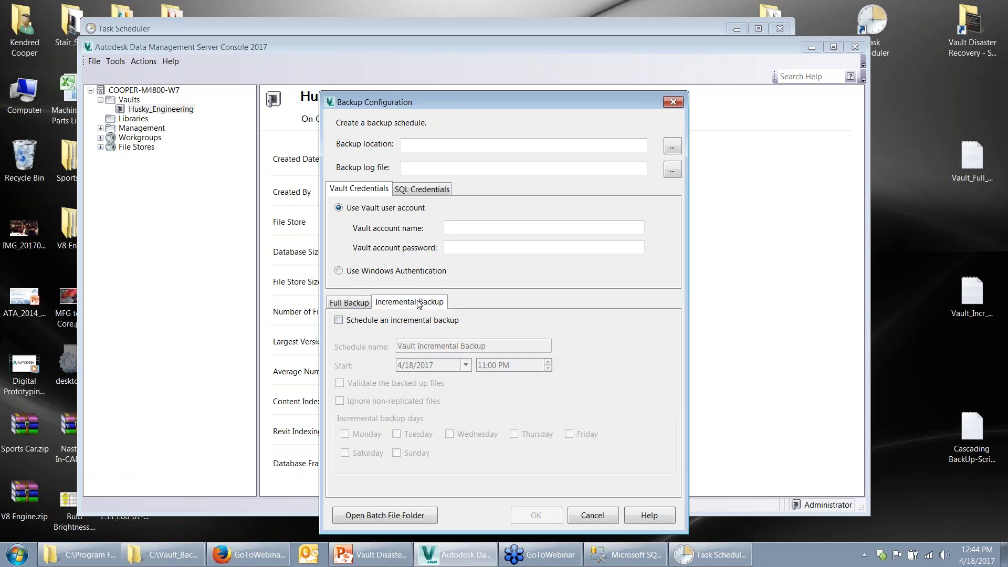
left_click(361, 303)
left_click(430, 148)
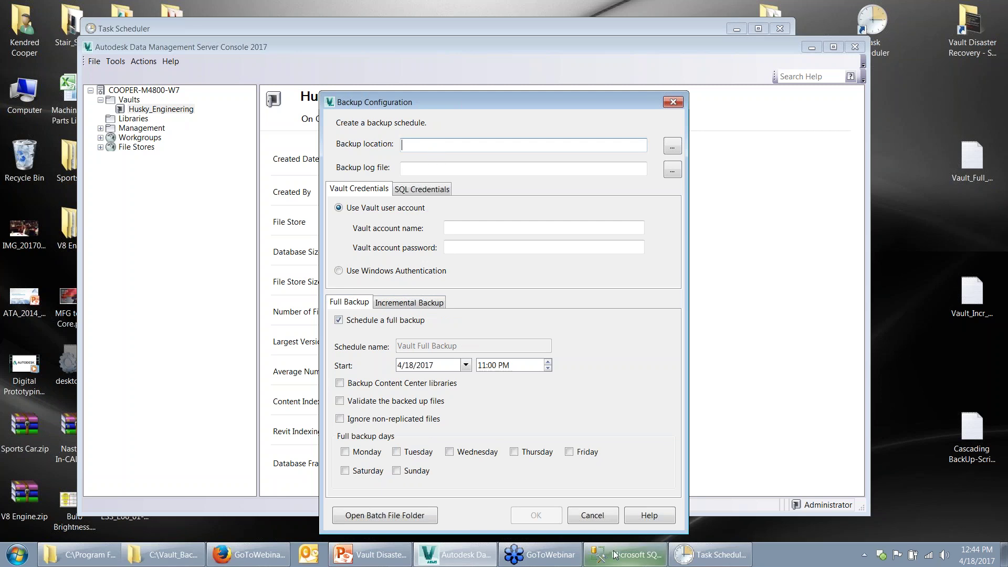
Close Task Scheduler and cancel the console's backup configuration without saving a schedule
left_click(701, 558)
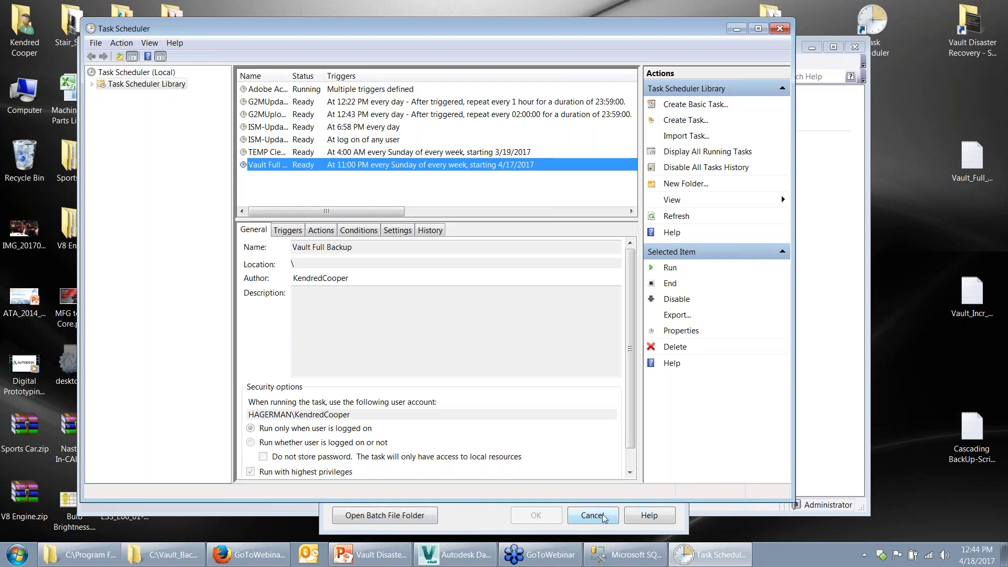
left_click(780, 29)
left_click(607, 511)
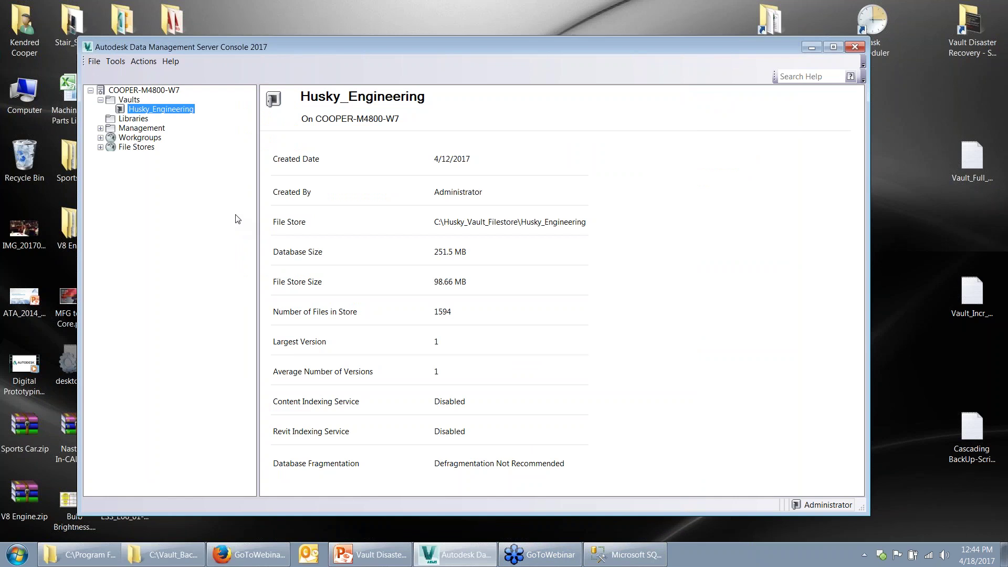
Start the Backup and Restore Wizard from the Vaults node, choose Restore, and proceed to the full or incremental restore settings
left_click(127, 102)
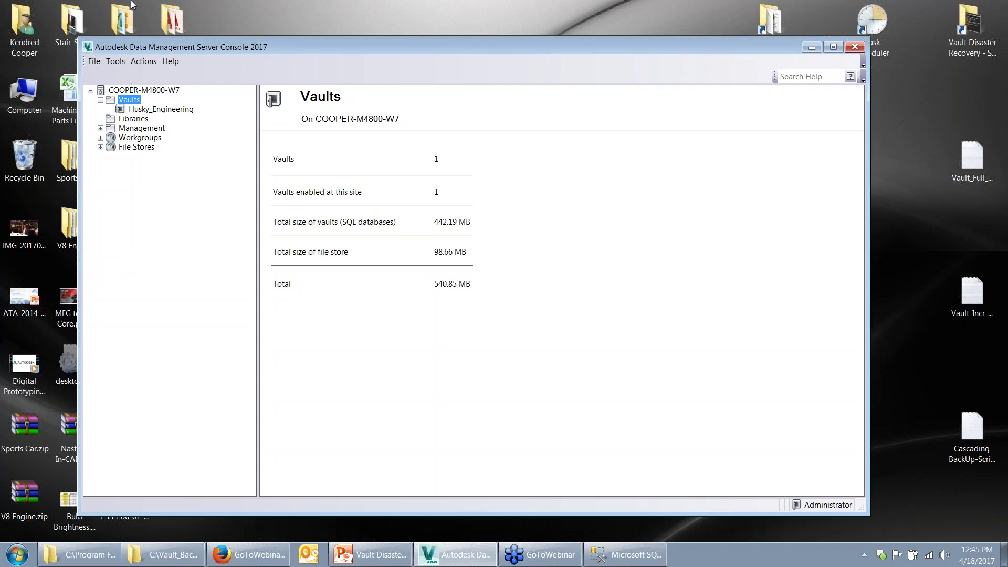
left_click(124, 62)
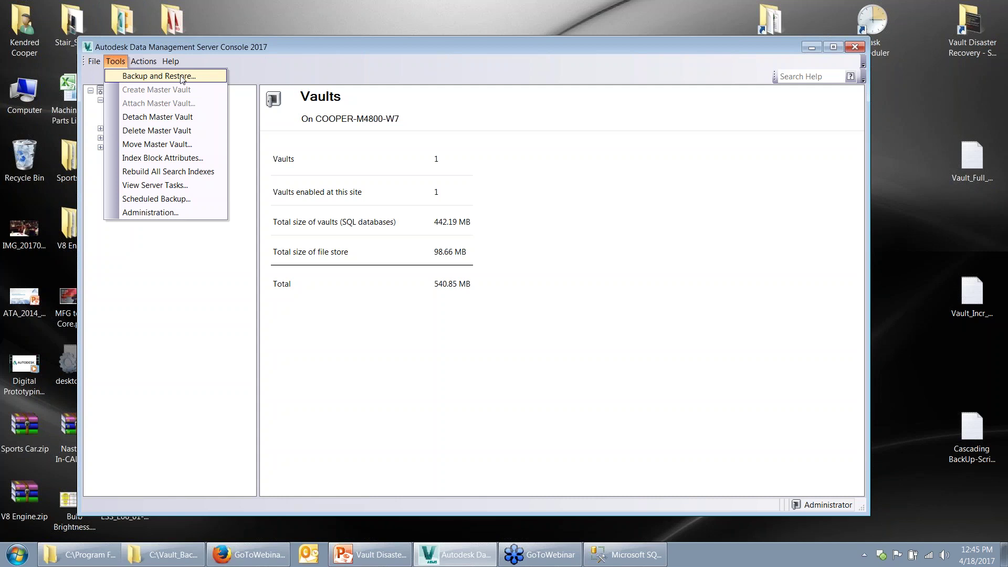
left_click(182, 77)
left_click(426, 188)
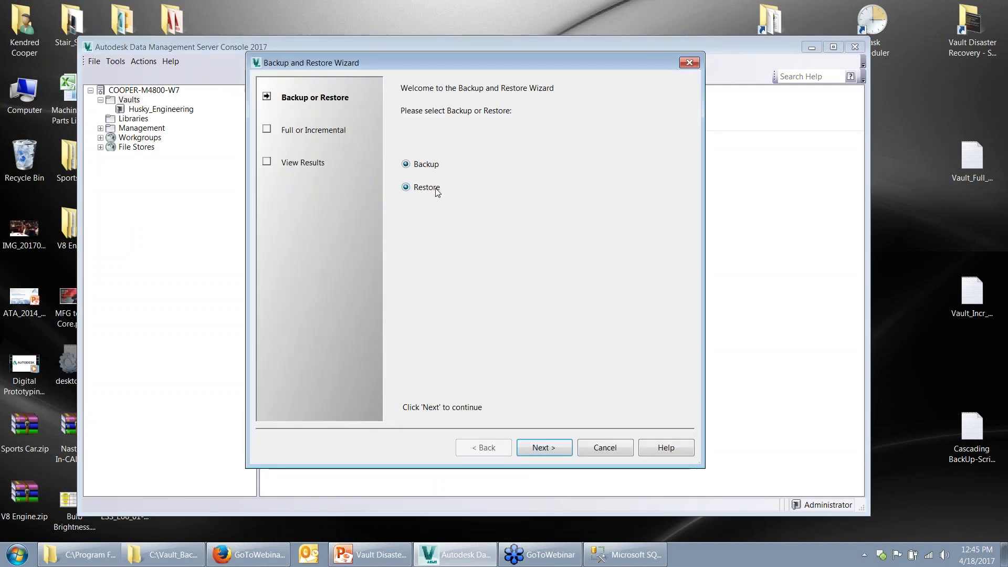
left_click(550, 447)
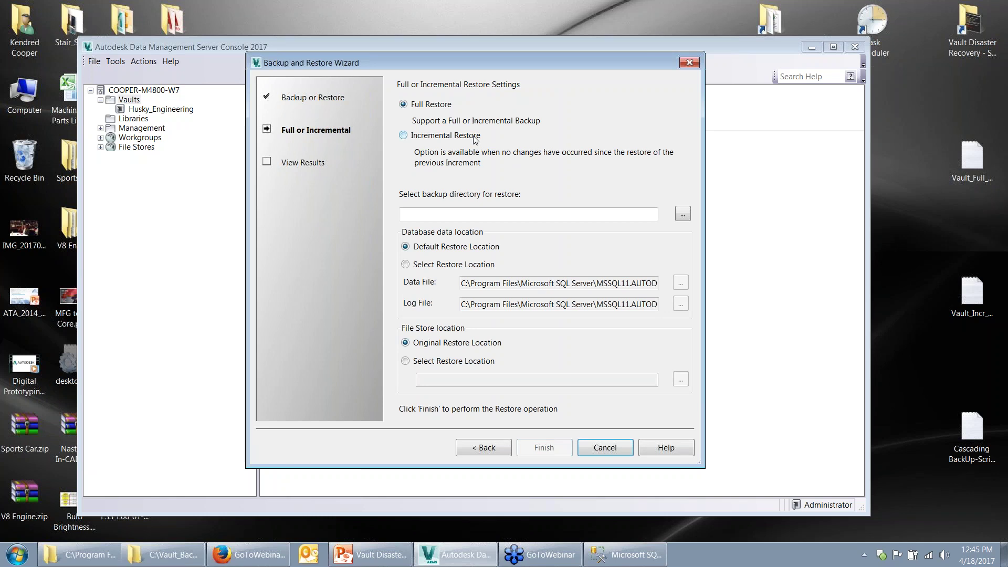
Set the backup directory for the full restore to C:\Vault_Backup_Husky
left_click(512, 214)
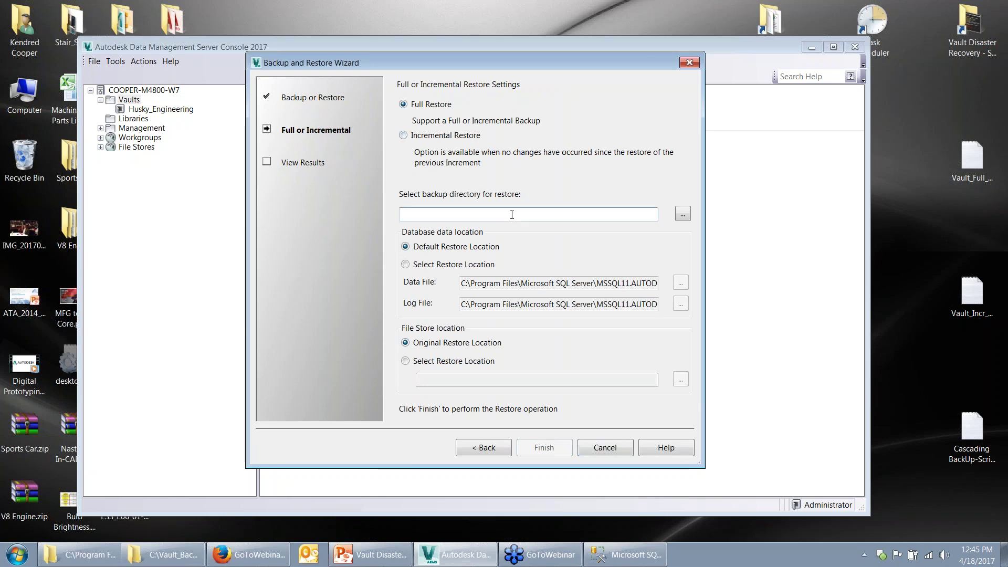
left_click(682, 214)
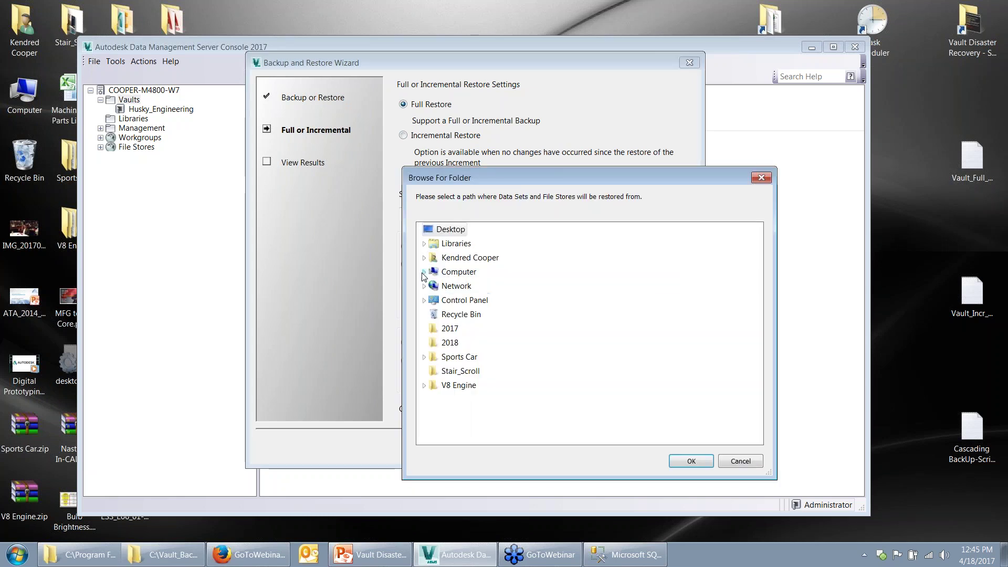
left_click(424, 272)
left_click(435, 286)
scroll(525, 297, "down", 3)
scroll(525, 297, "down", 6)
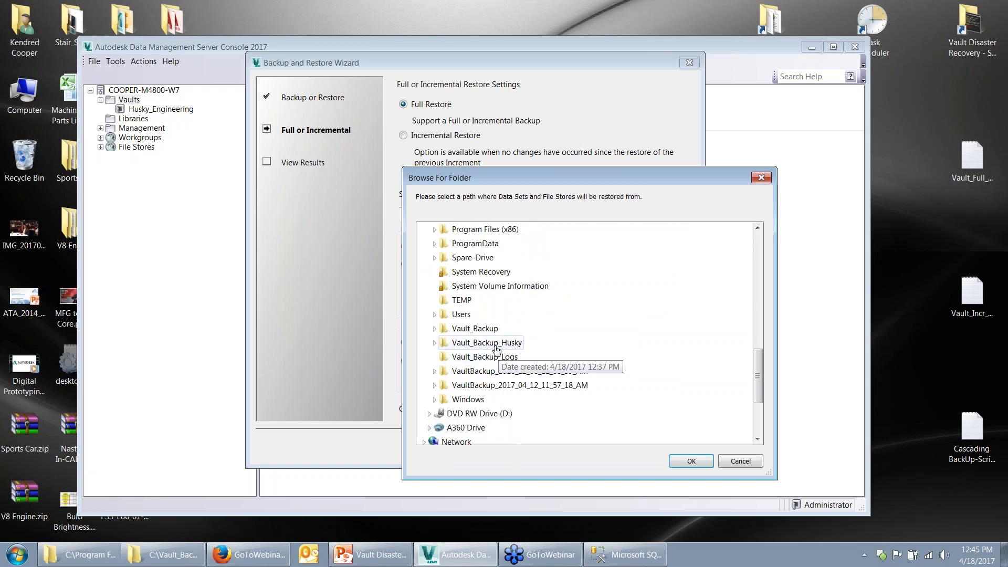
left_click(495, 344)
left_click(691, 461)
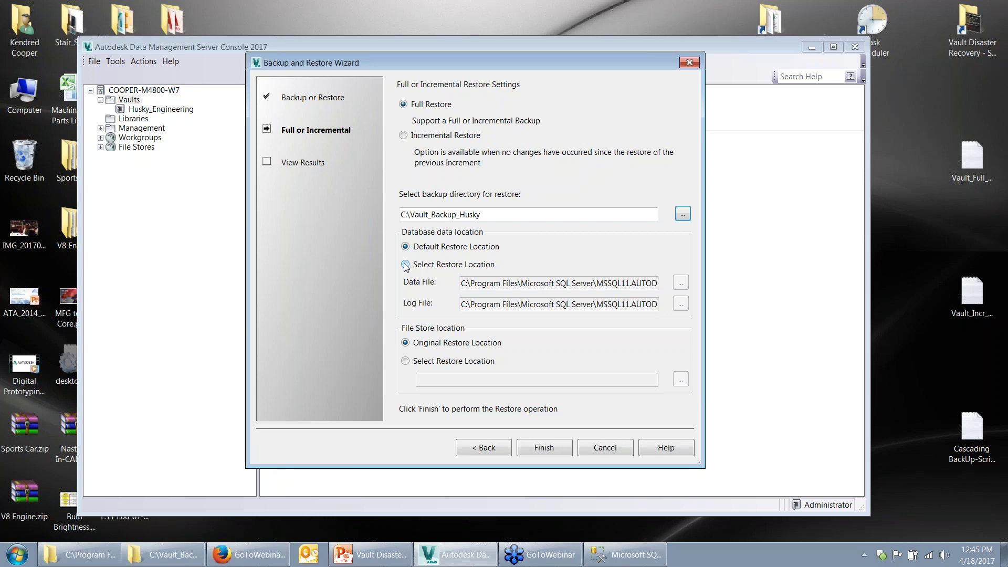
Try to run the full restore from the chosen directory, agreeing to delete current datasets and file stores, and close the wizard
left_click(546, 448)
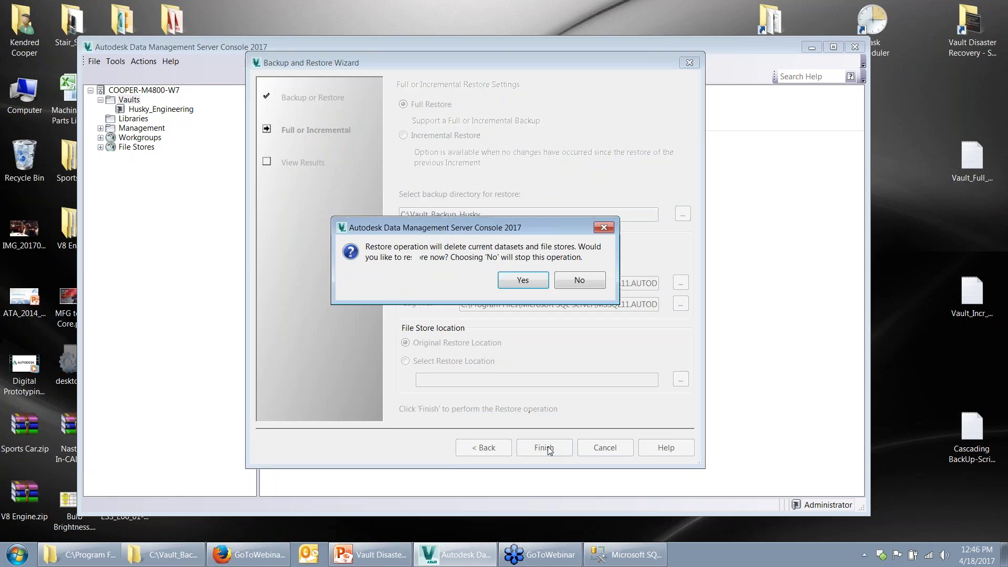
left_click(526, 279)
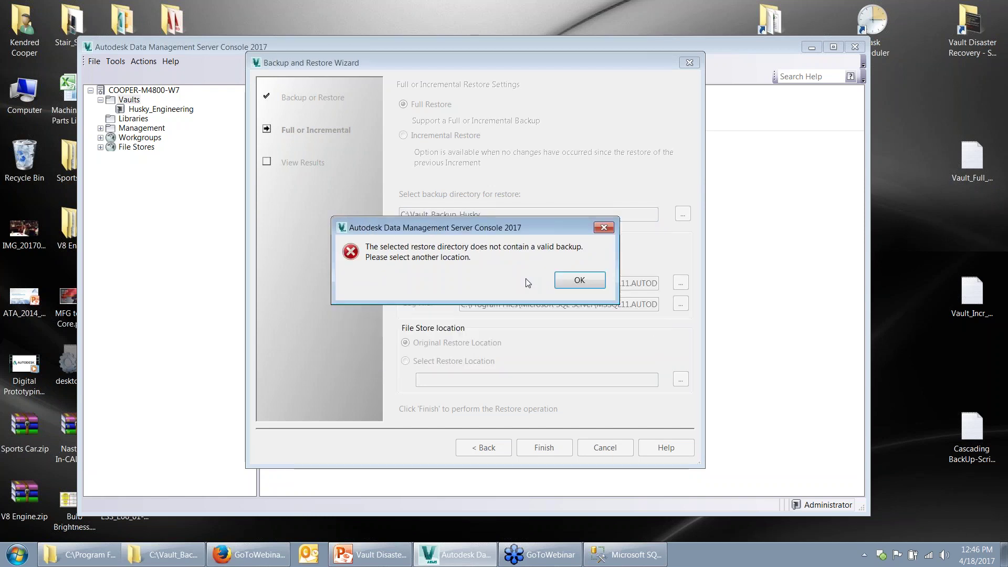
left_click(581, 280)
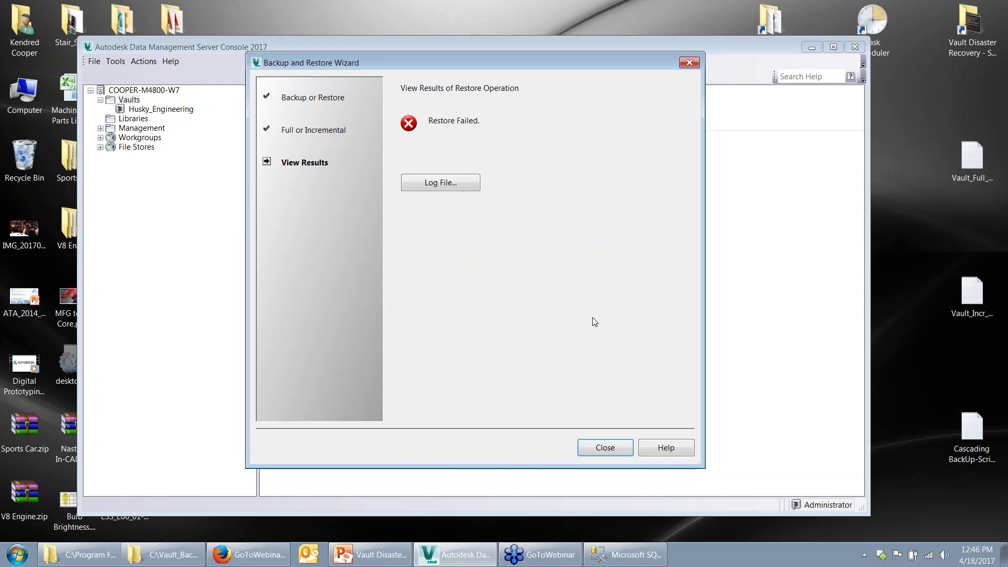
left_click(607, 451)
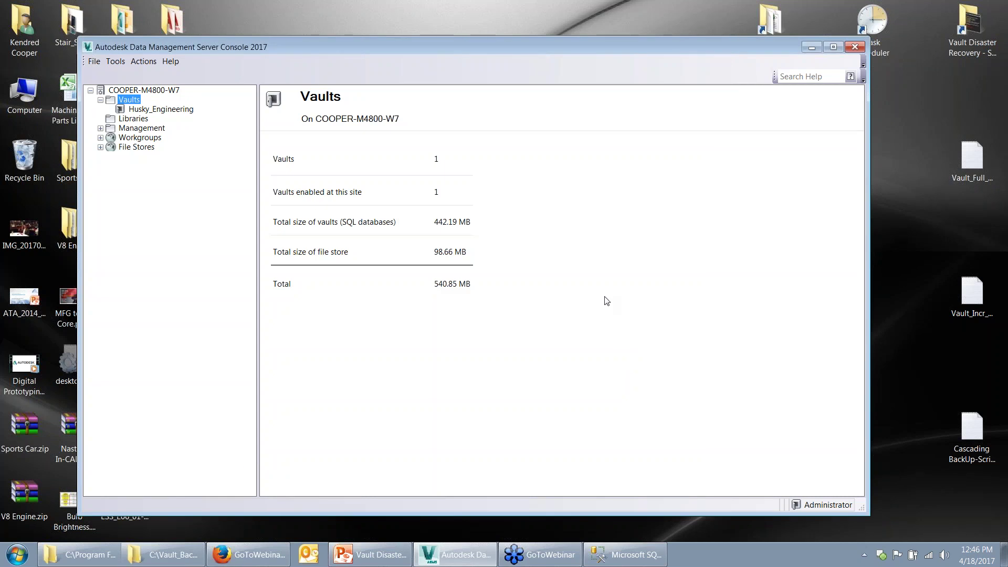
Switch to the Vault Disaster Recovery presentation in PowerPoint, start the slide show from the Live-action slide, and advance to the Q & A slide
left_click(134, 111)
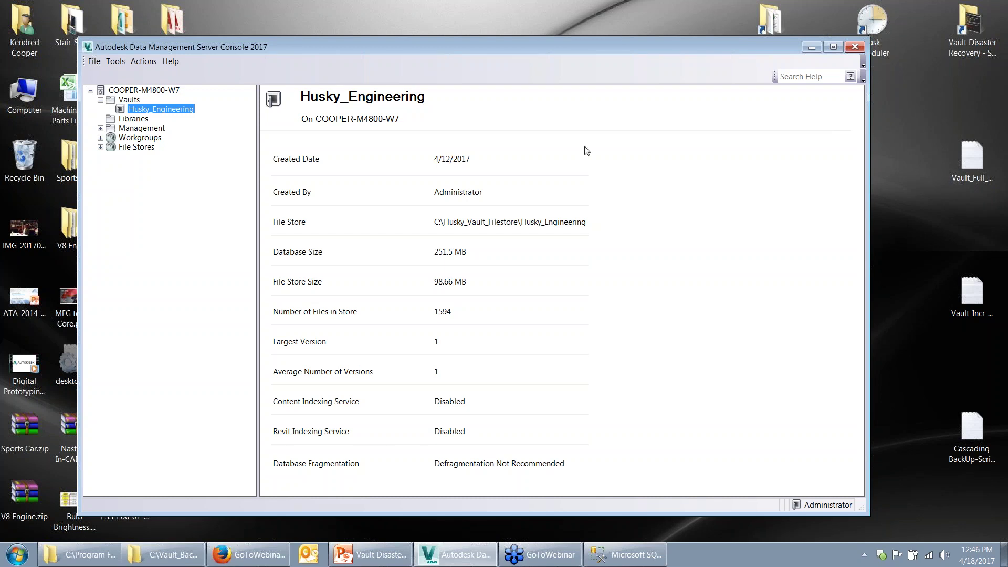
left_click(375, 559)
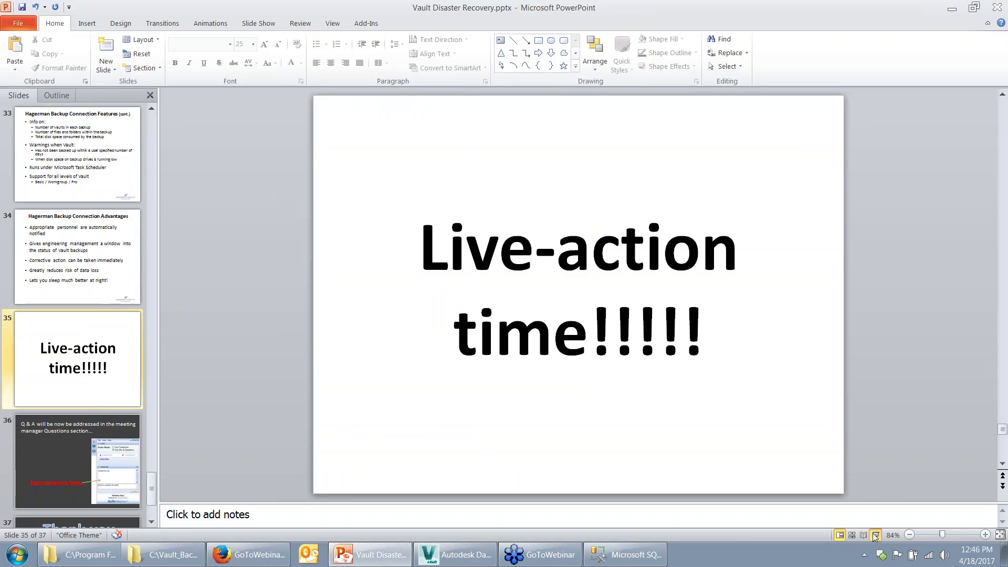
left_click(875, 535)
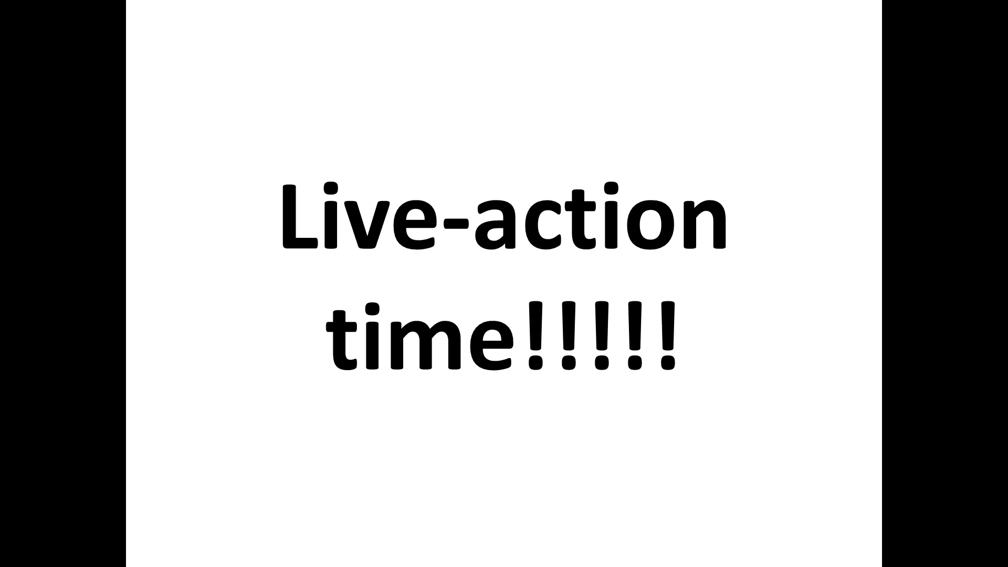
key("Right")
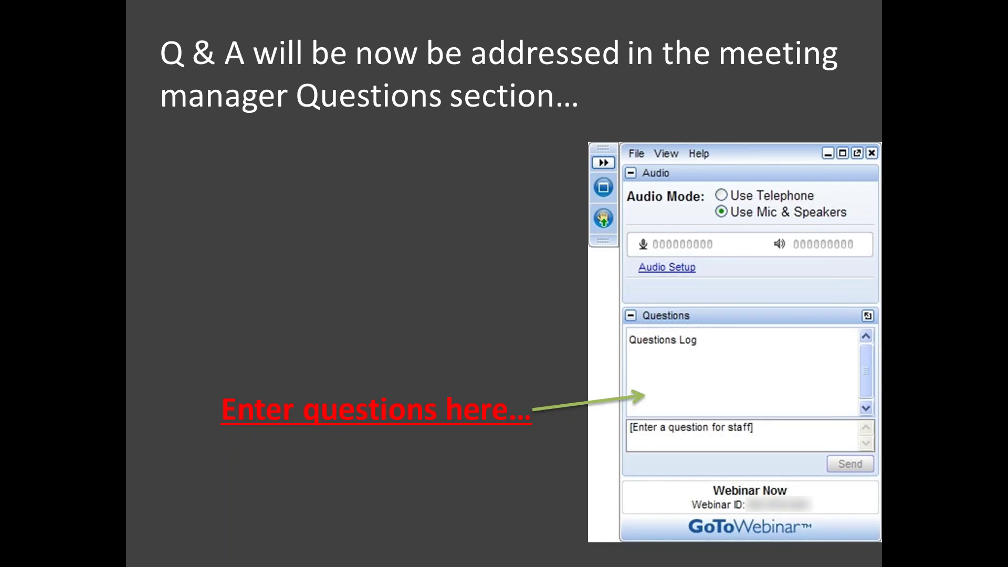